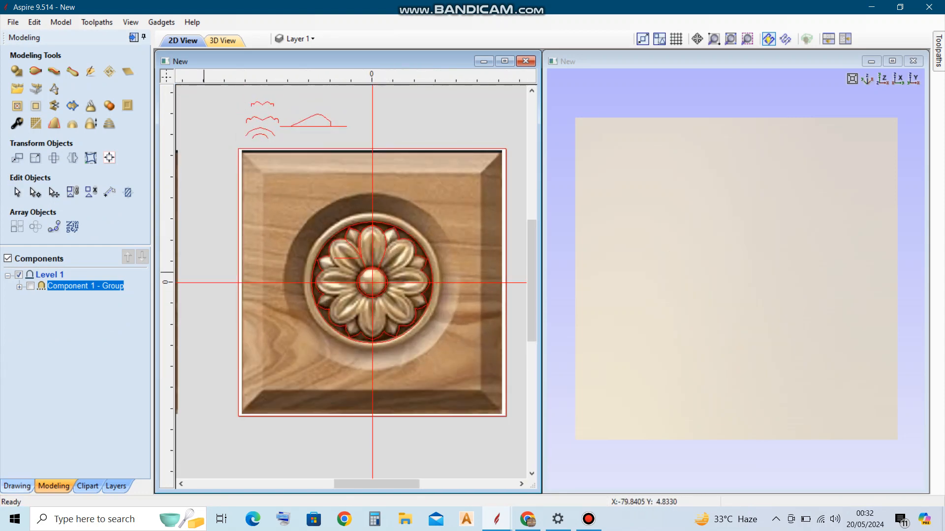
# - Draw a circle centred at 0, 0 with a radius of about 42.5 mm around the recess's outer edge
pyautogui.click(17, 486)
pyautogui.click(17, 122)
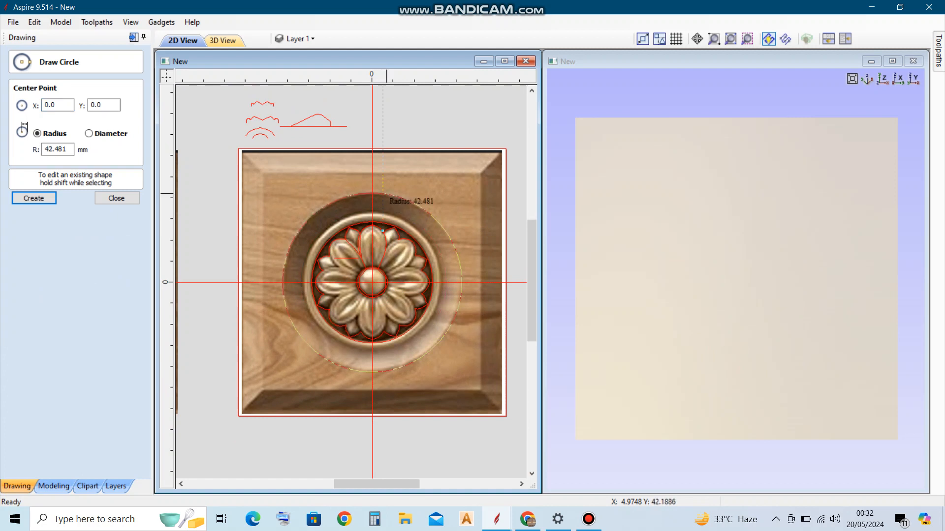
pyautogui.click(383, 194)
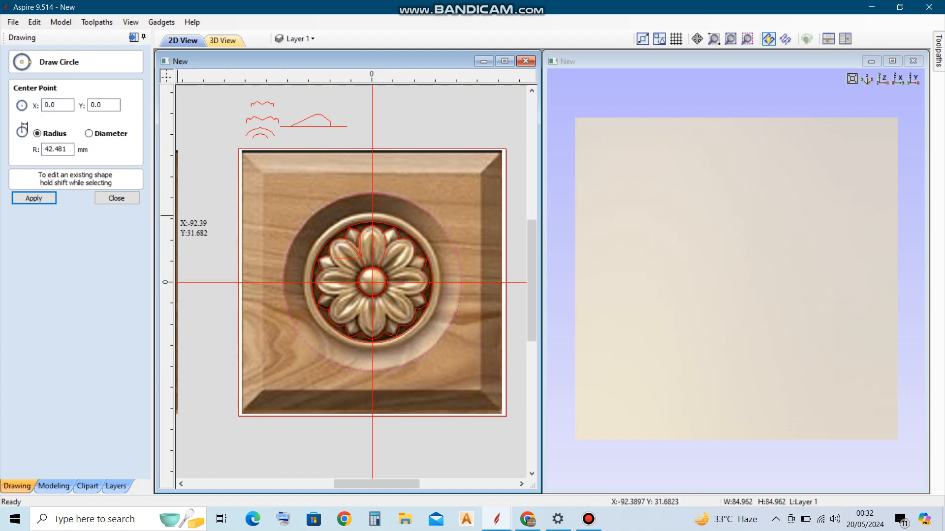
pyautogui.click(117, 197)
pyautogui.scroll(1, 404, 214)
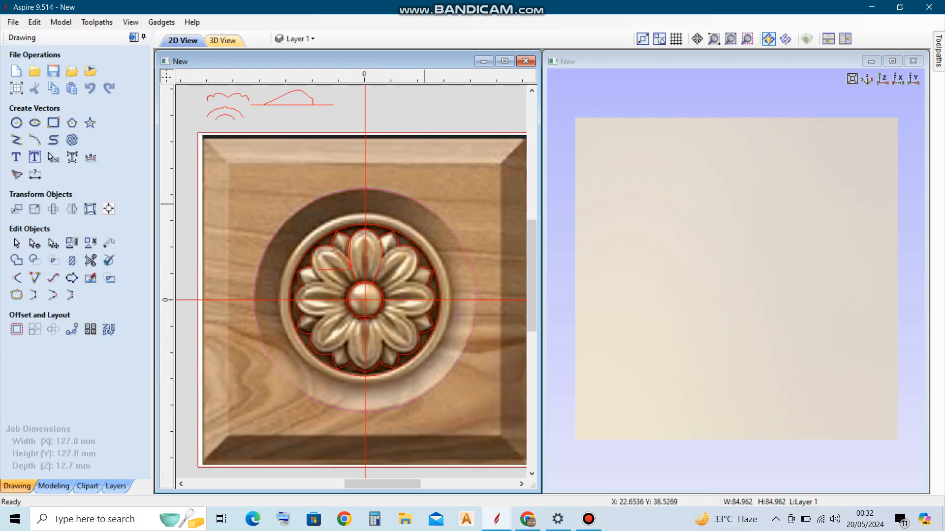
pyautogui.scroll(-1, 423, 207)
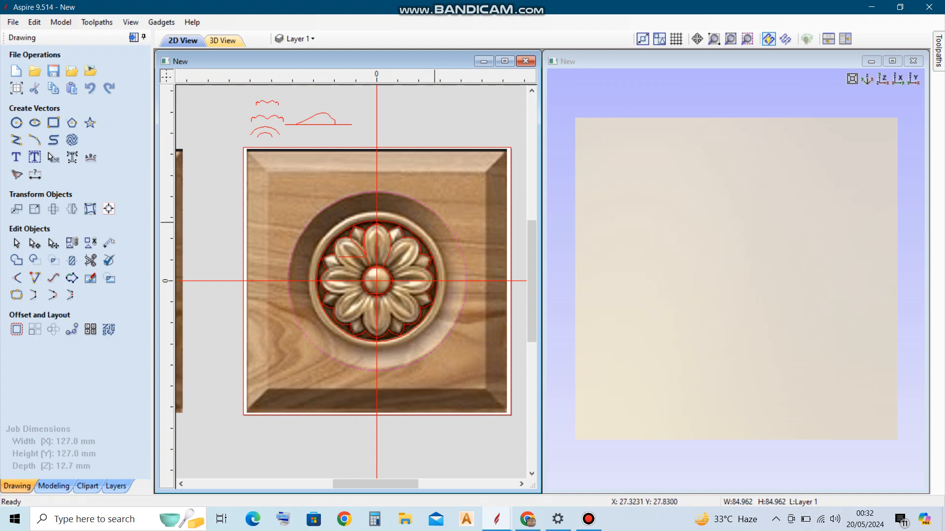
# - Create a concentric scaled-down copy of the recess circle, about 64 mm in diameter, along the rosette rim's outer edge
pyautogui.click(434, 223)
pyautogui.scroll(3, 440, 212)
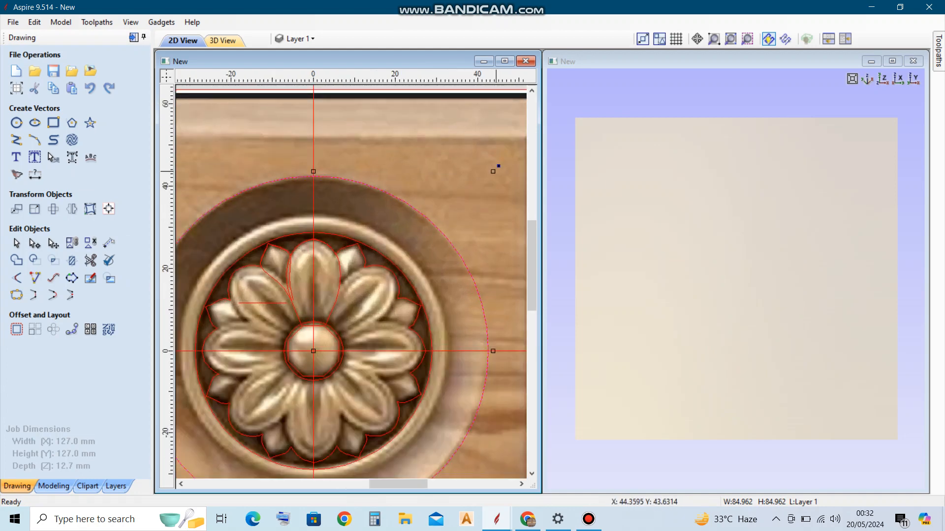
pyautogui.keyDown('alt'); pyautogui.moveTo(493, 171); pyautogui.dragTo(456, 219); pyautogui.keyUp('alt')
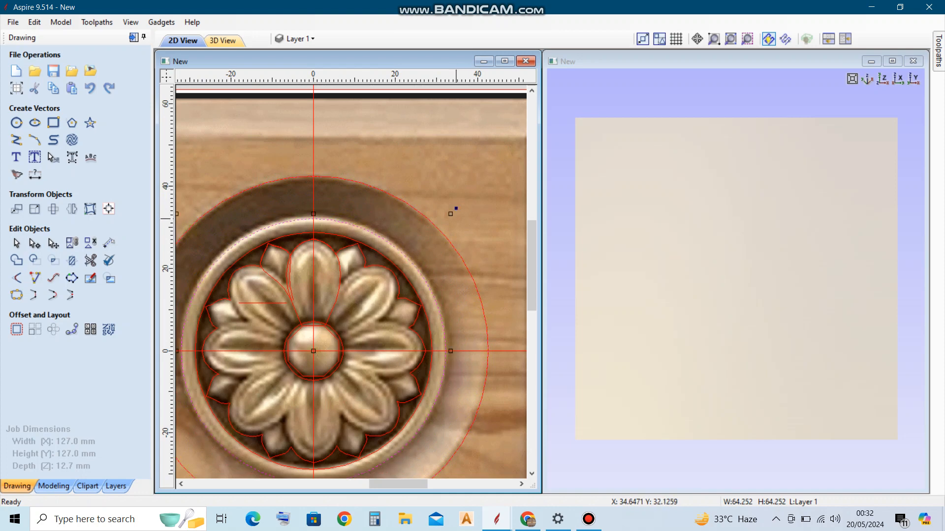
pyautogui.scroll(-4, 368, 224)
pyautogui.scroll(1, 438, 186)
pyautogui.click(469, 196)
pyautogui.scroll(-2, 469, 195)
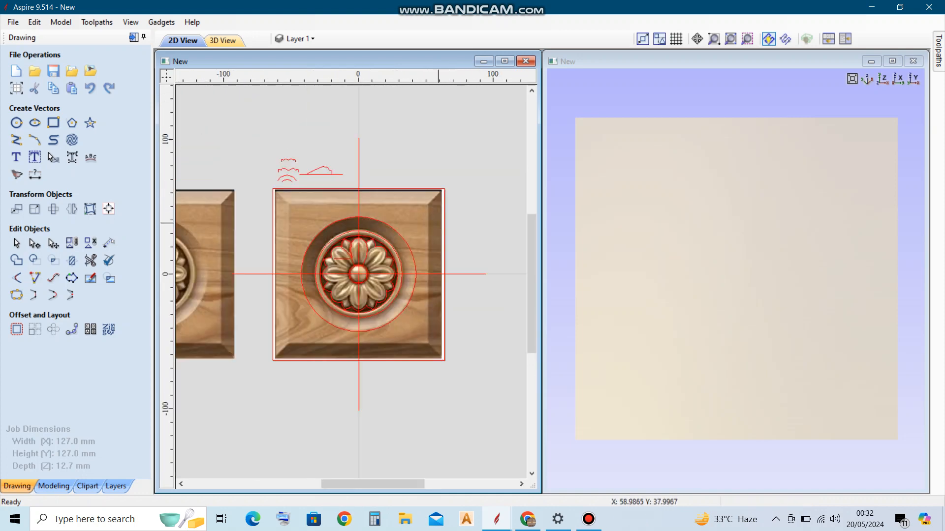
pyautogui.scroll(1, 453, 197)
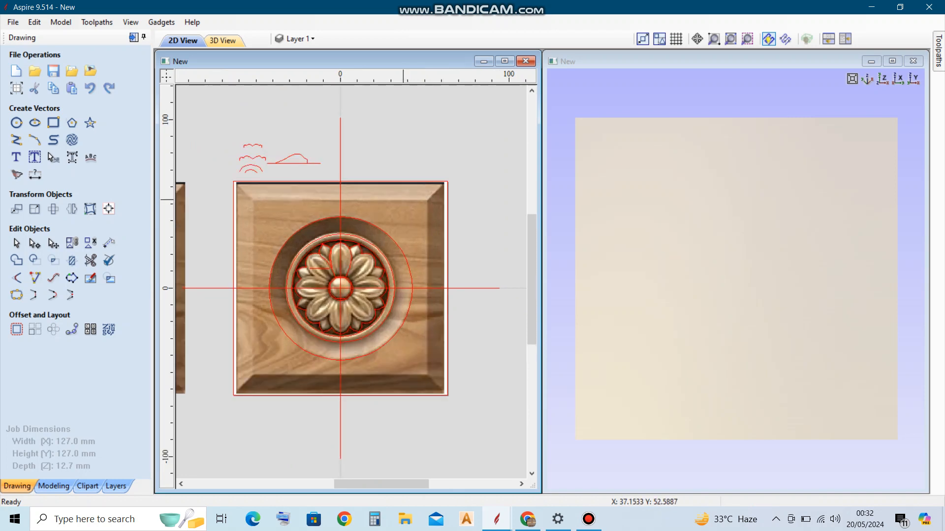
# - Move the reference bitmap aside to reach the square border vector behind it, and return the bitmap to its place
pyautogui.click(403, 201)
pyautogui.scroll(-3, 383, 130)
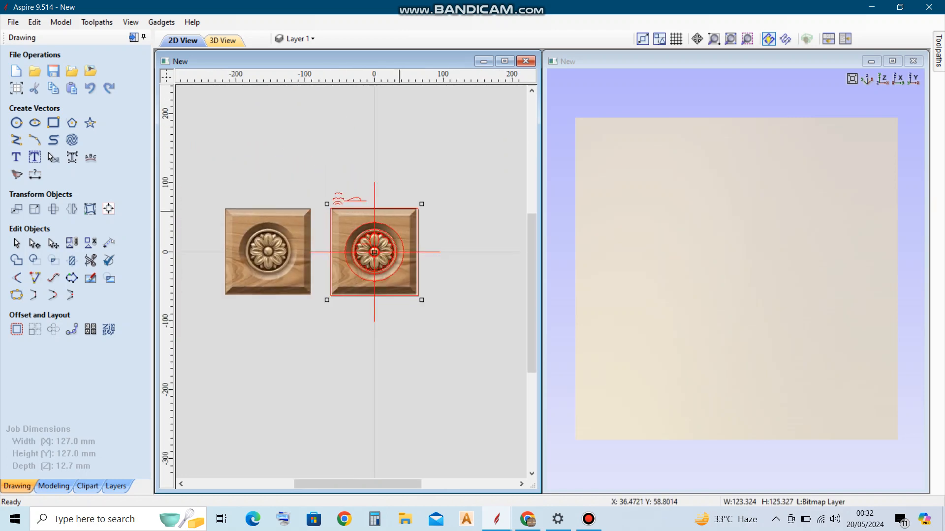
pyautogui.moveTo(396, 222); pyautogui.dragTo(457, 142)
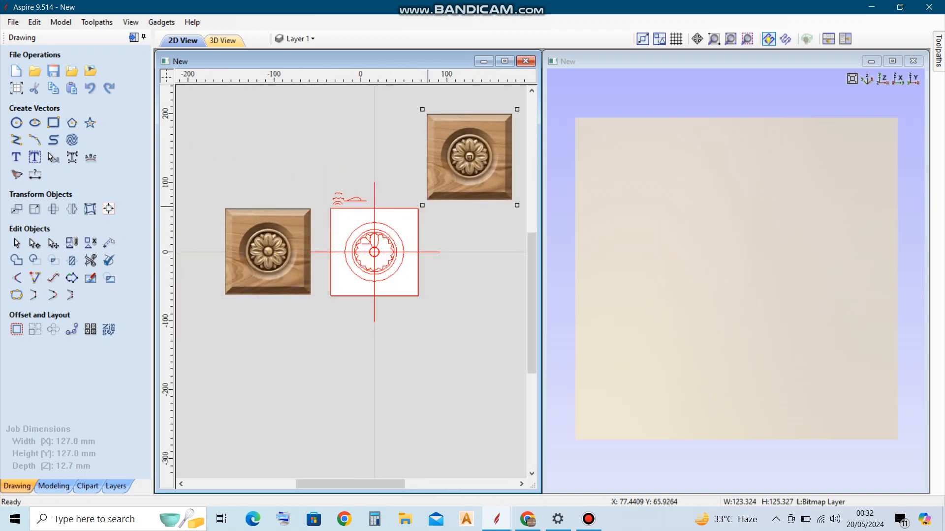
pyautogui.scroll(2, 411, 226)
pyautogui.click(425, 234)
pyautogui.scroll(-2, 394, 235)
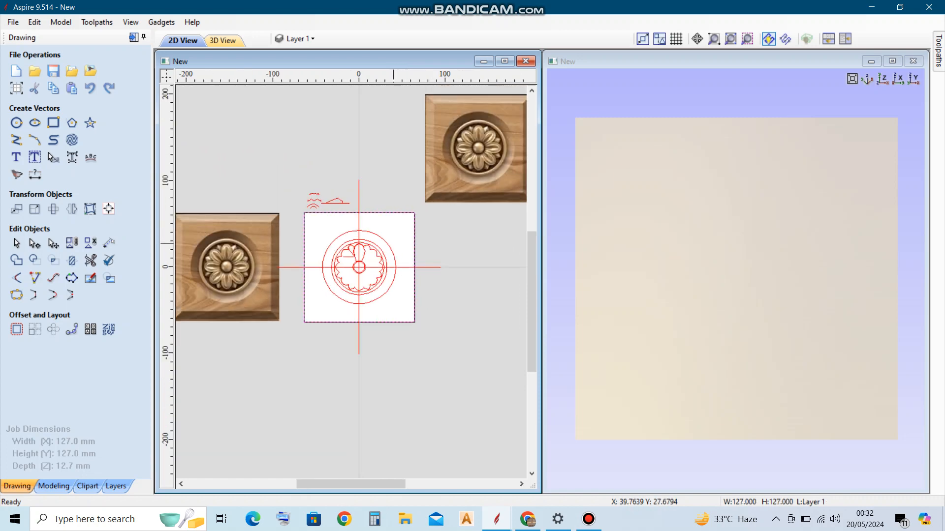
pyautogui.moveTo(514, 110); pyautogui.dragTo(398, 230)
pyautogui.scroll(2, 398, 227)
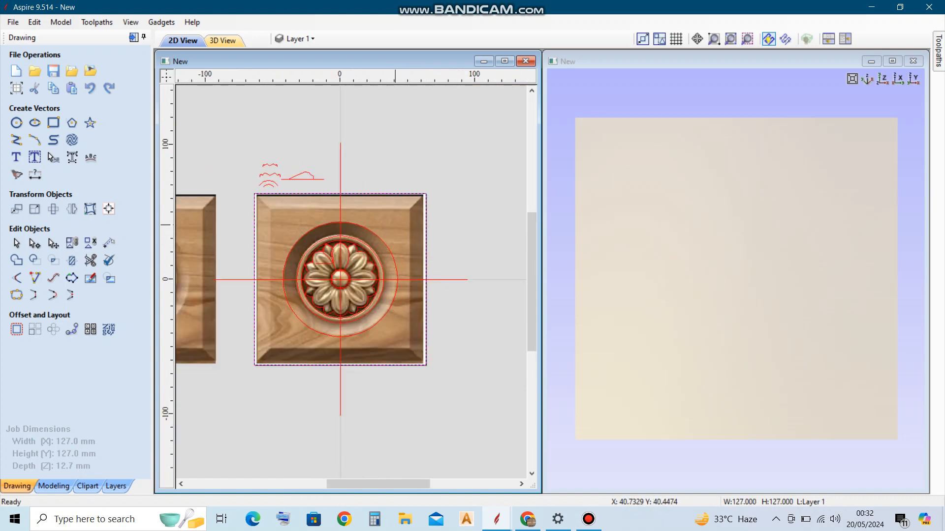
pyautogui.scroll(-1, 399, 226)
pyautogui.click(447, 200)
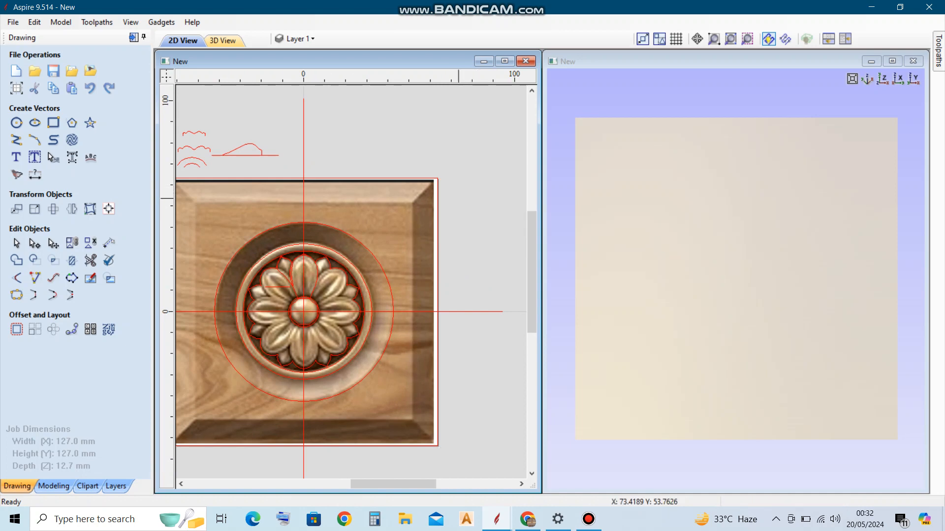
# - Try offsetting the square border inwards by 10 mm with sharp corners and compare it with the bevel's inner edge
pyautogui.scroll(3, 447, 201)
pyautogui.click(435, 203)
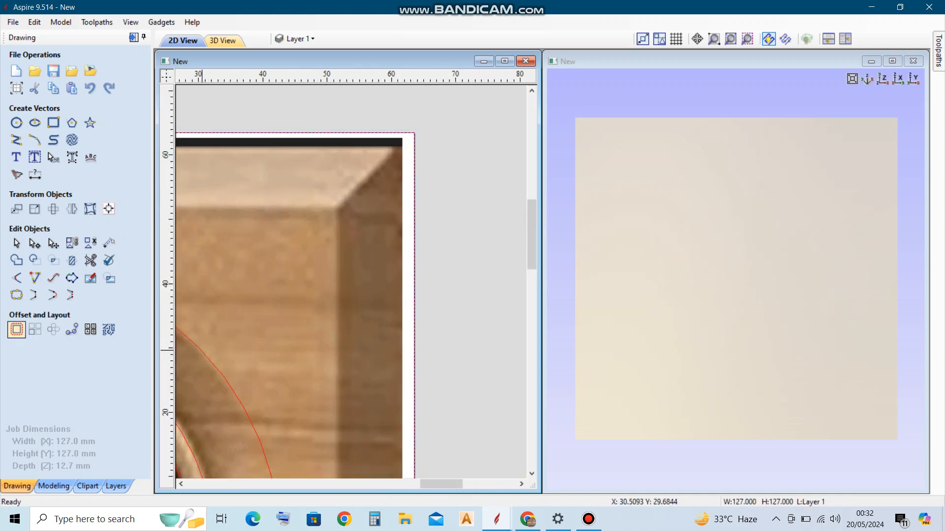
pyautogui.click(16, 329)
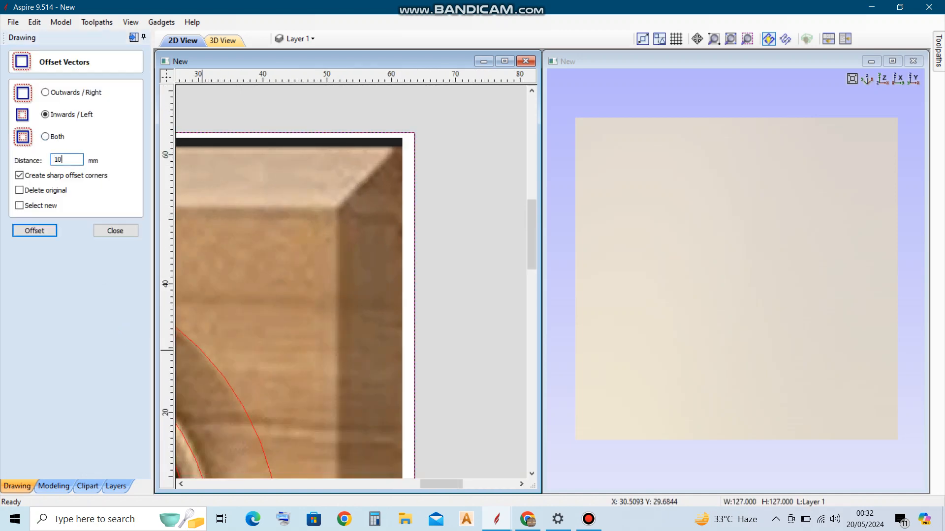
pyautogui.click(35, 231)
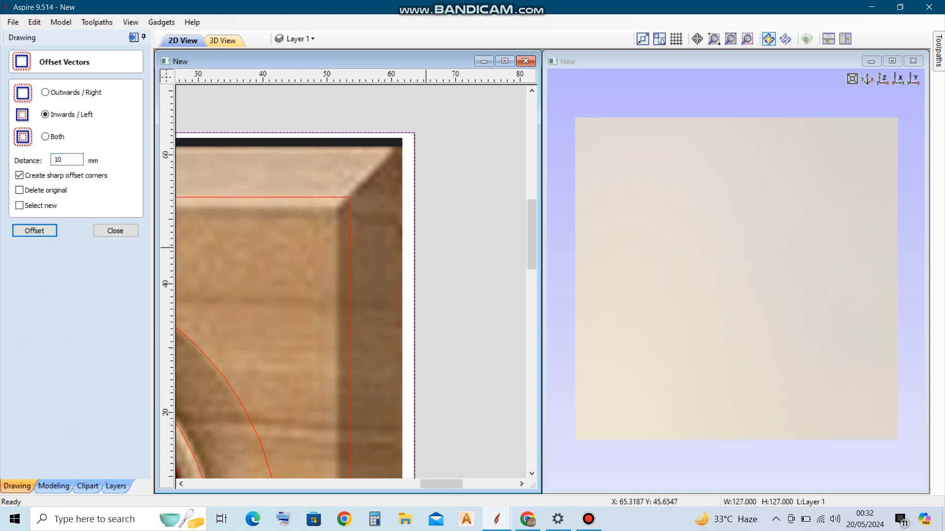
pyautogui.scroll(-5, 298, 218)
pyautogui.scroll(4, 298, 218)
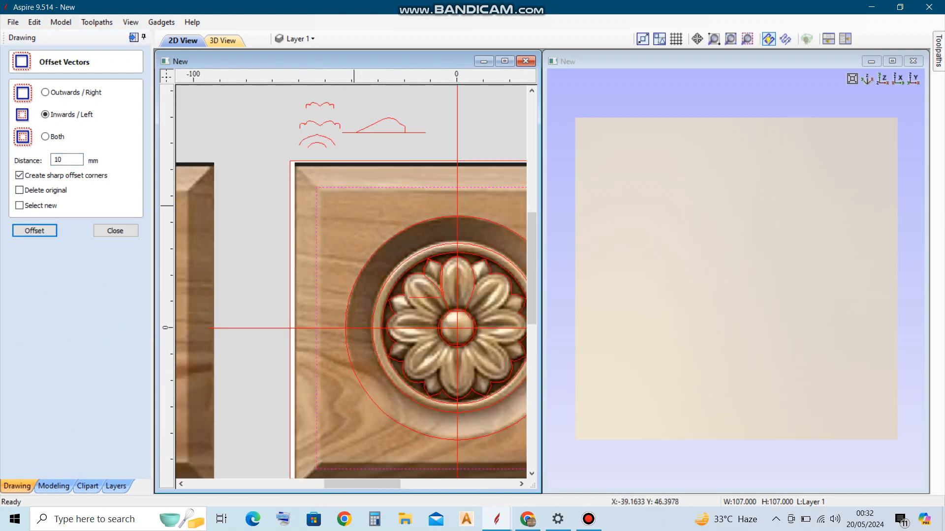
pyautogui.scroll(2, 311, 178)
pyautogui.scroll(-4, 311, 178)
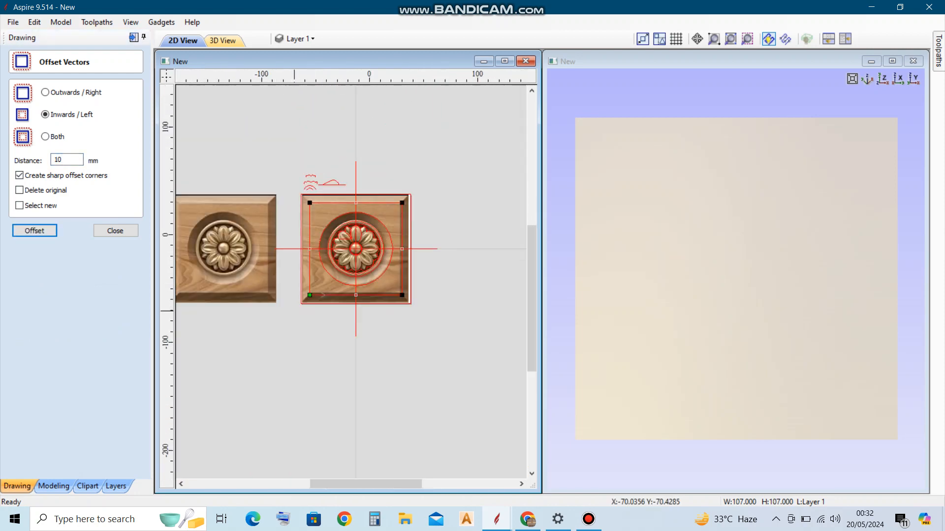
pyautogui.scroll(3, 318, 291)
pyautogui.scroll(1, 319, 281)
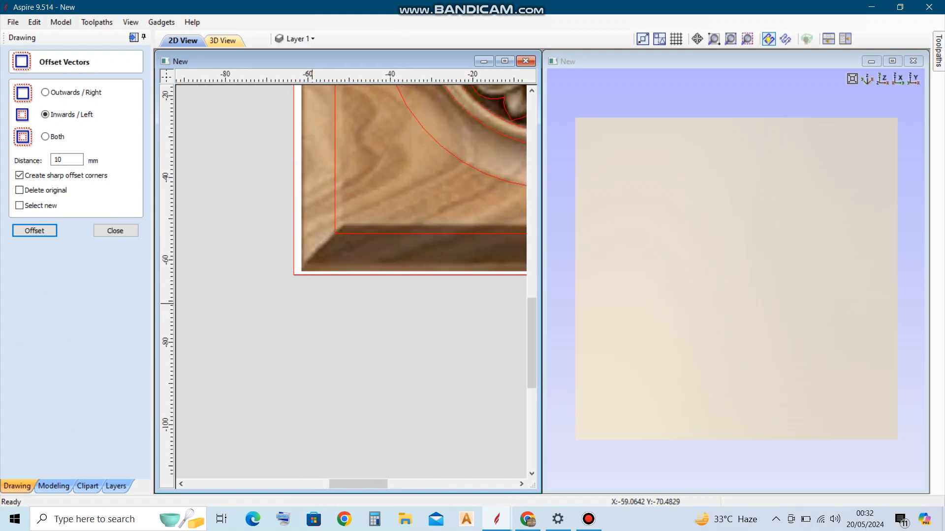
pyautogui.scroll(-2, 331, 248)
# - Offset the square border inwards by 12 mm with sharp corners to mark the bevel's inner edge
pyautogui.doubleClick(60, 159)
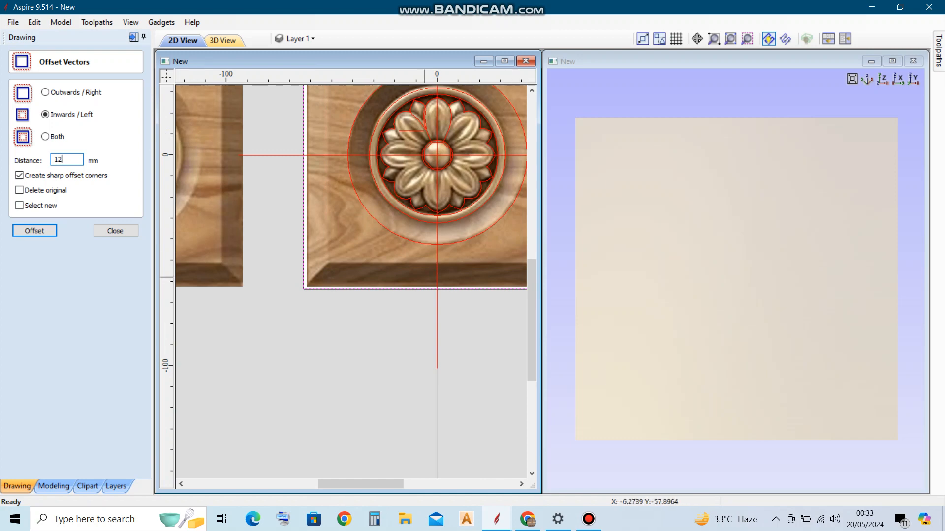
pyautogui.scroll(-5, 423, 277)
pyautogui.scroll(4, 315, 226)
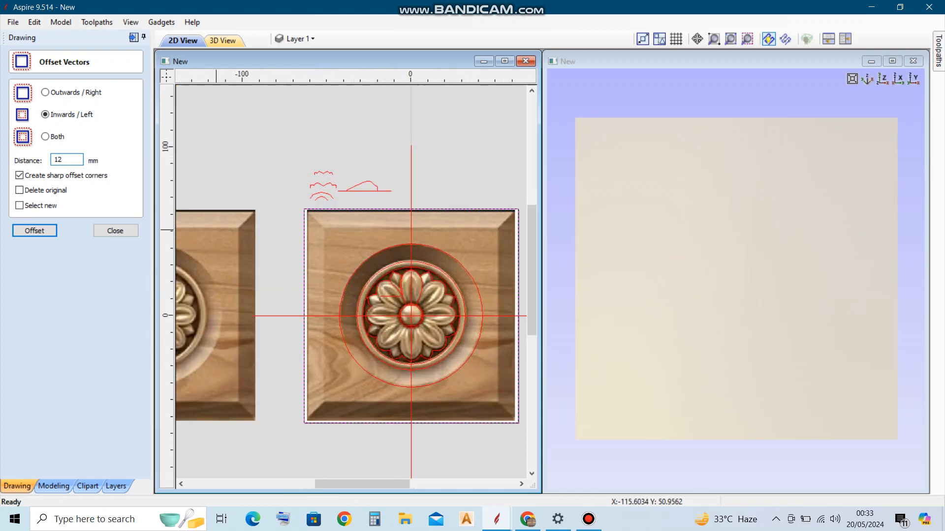
pyautogui.press('Return')
pyautogui.scroll(2, 286, 343)
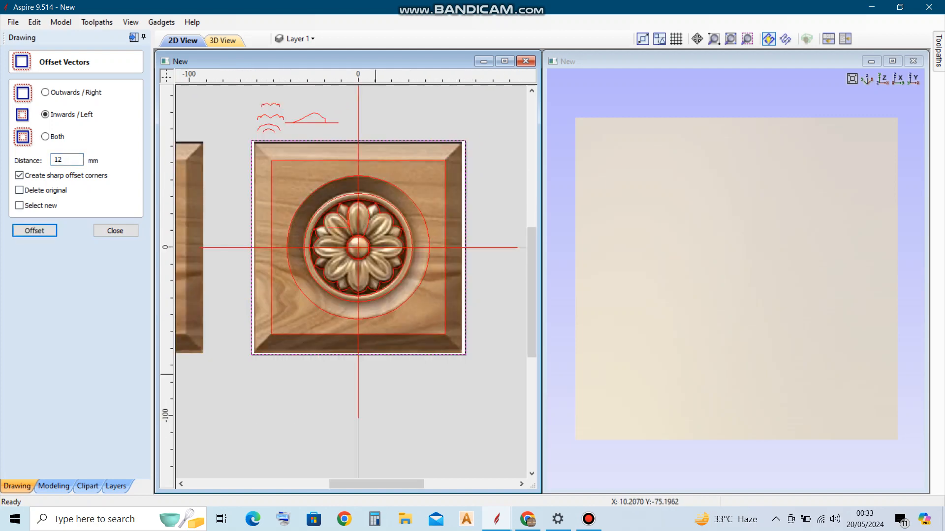
pyautogui.scroll(3, 286, 343)
pyautogui.click(289, 334)
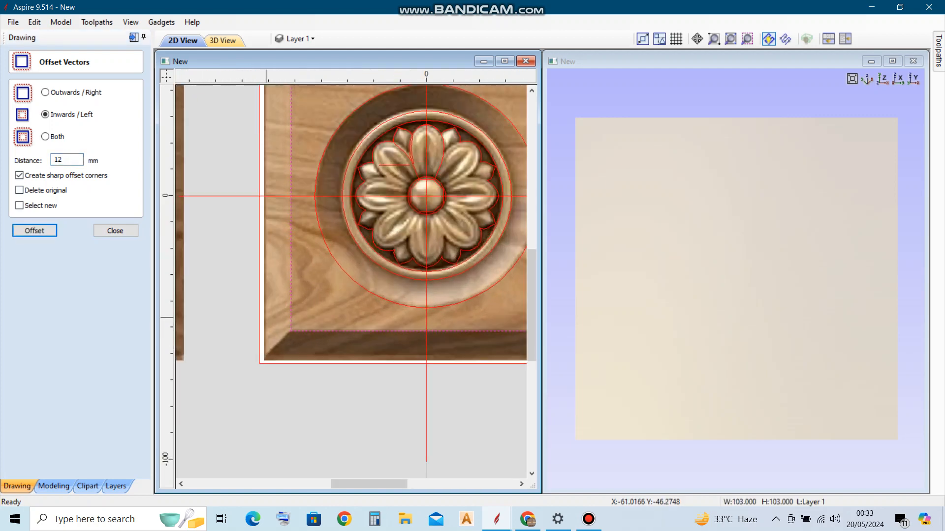
pyautogui.scroll(-3, 260, 322)
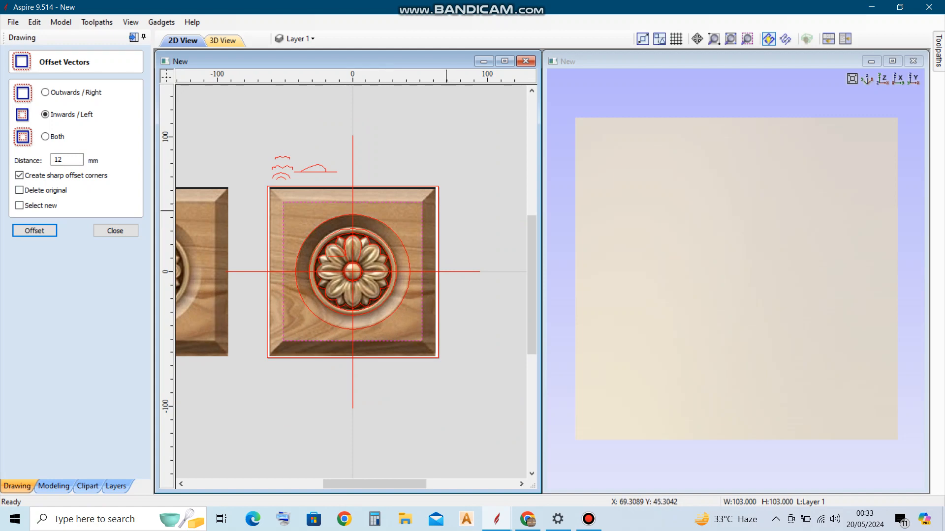
pyautogui.click(115, 231)
pyautogui.click(54, 486)
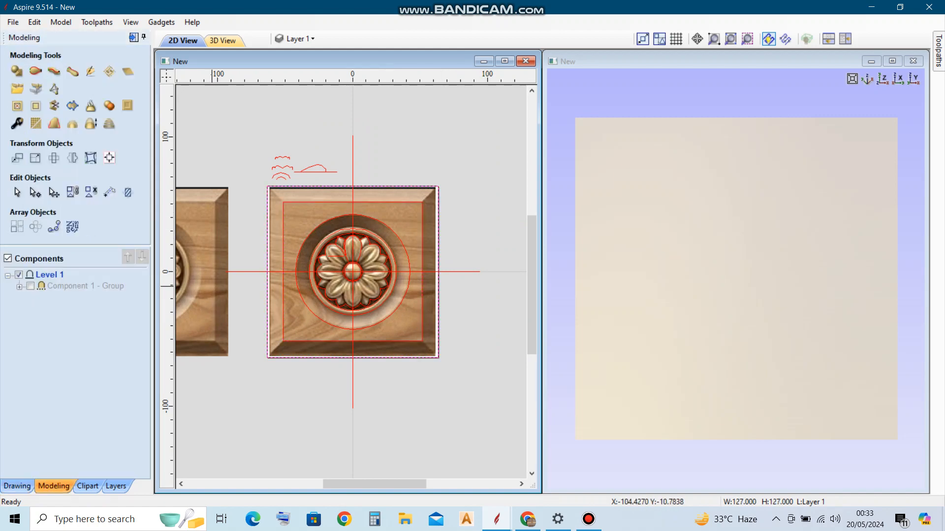
pyautogui.scroll(5, 314, 206)
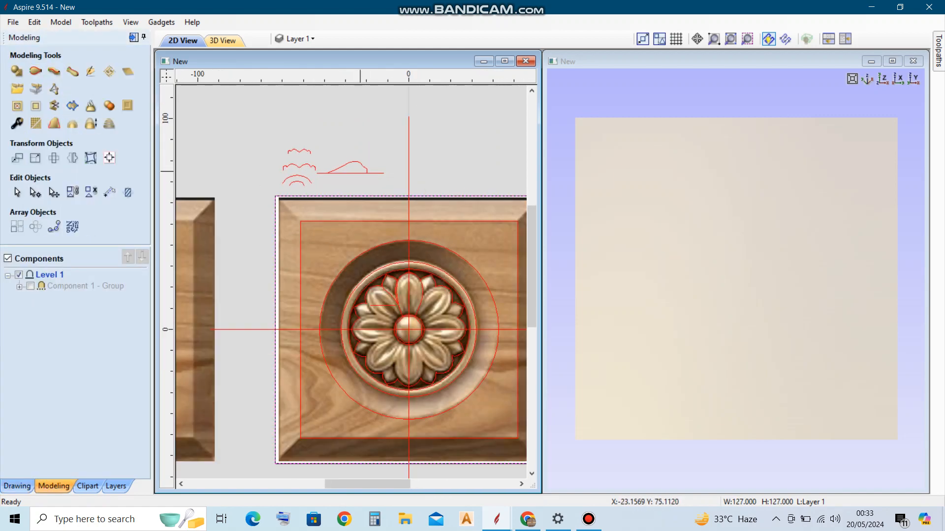
pyautogui.press('c')
pyautogui.scroll(1, 360, 155)
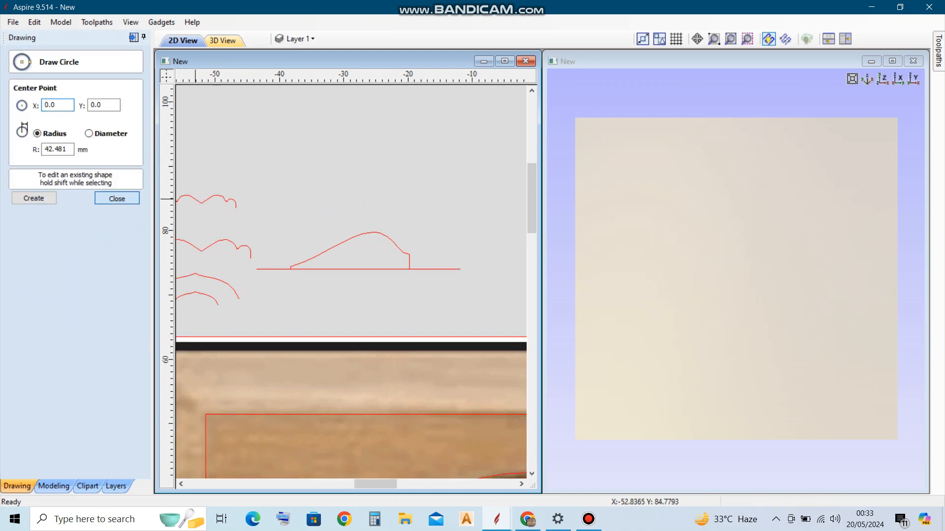
pyautogui.click(117, 198)
# - Draw an open polyline above the existing profiles, with a 7 mm vertical line and a line sloping down about 13.5 mm across
pyautogui.press('l')
pyautogui.scroll(1, 332, 185)
pyautogui.click(395, 189)
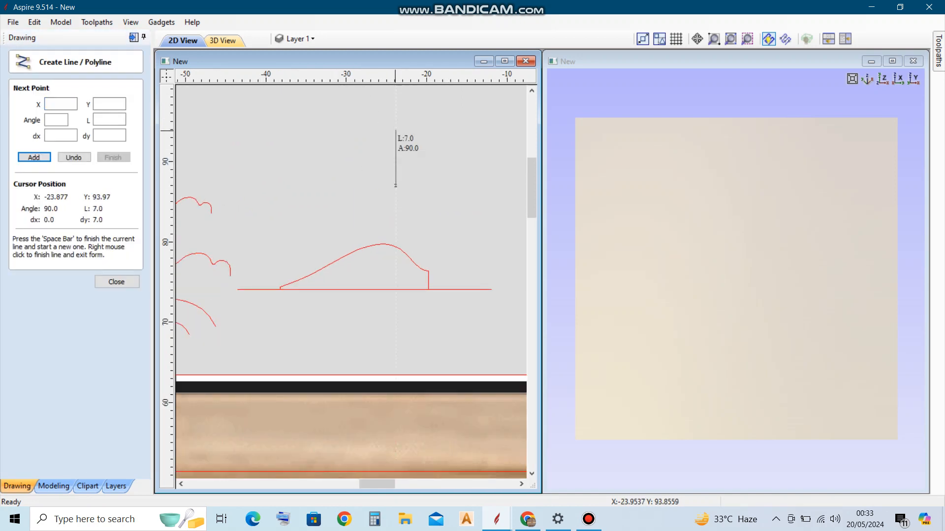
pyautogui.click(395, 130)
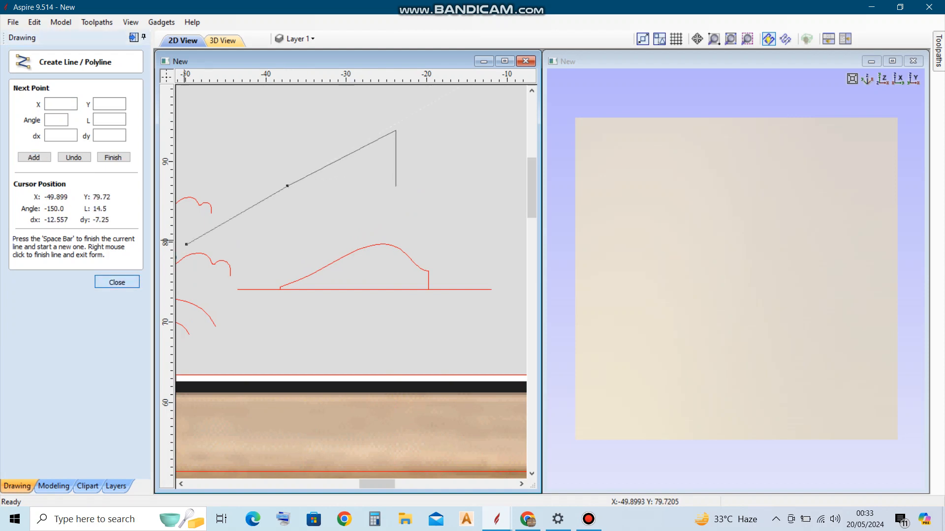
pyautogui.click(116, 282)
pyautogui.scroll(-3, 360, 183)
pyautogui.scroll(-3, 360, 183)
pyautogui.scroll(3, 425, 185)
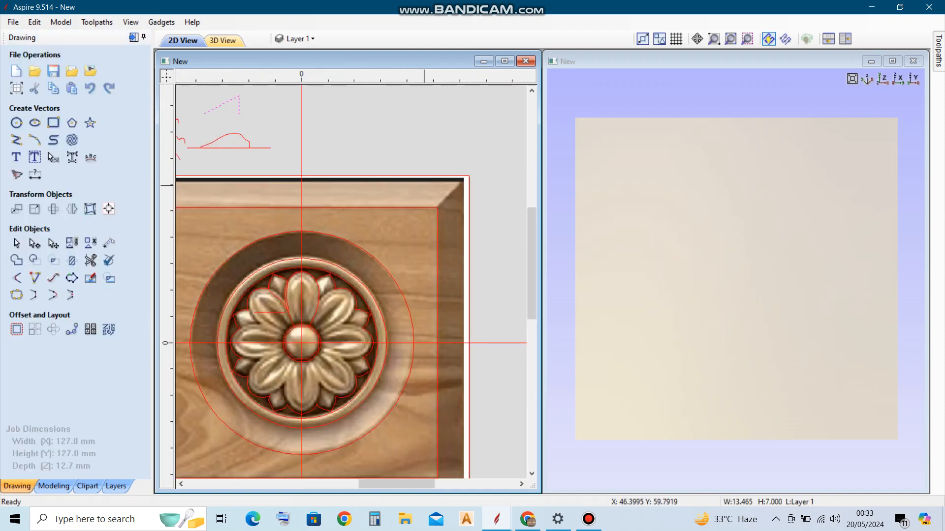
# - Create a flat shape component from the outer square border vector with a base height of 6 mm
pyautogui.click(203, 365)
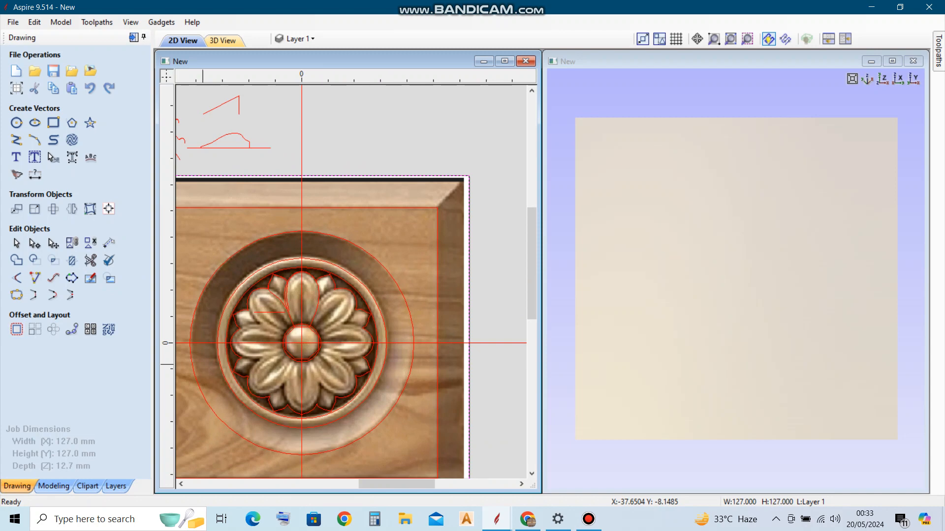
pyautogui.scroll(-2, 376, 158)
pyautogui.scroll(6, 418, 223)
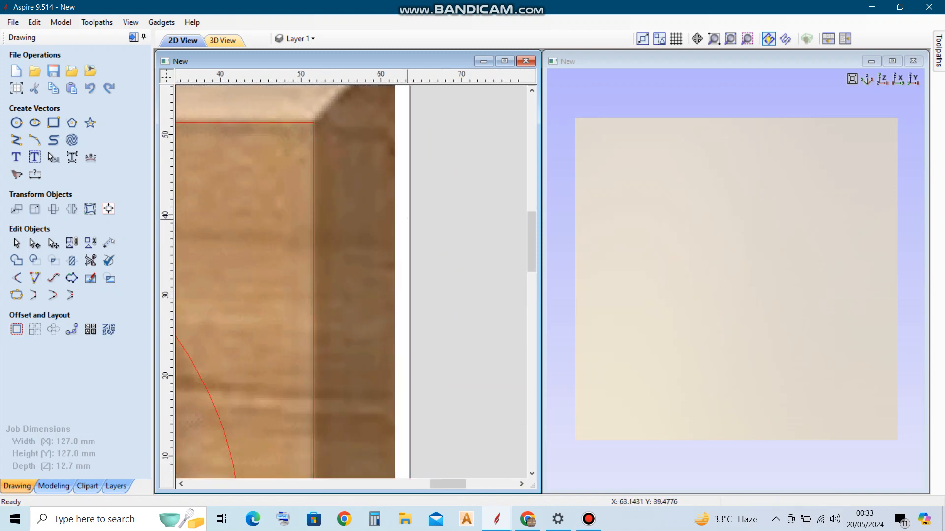
pyautogui.scroll(-2, 411, 216)
pyautogui.click(54, 487)
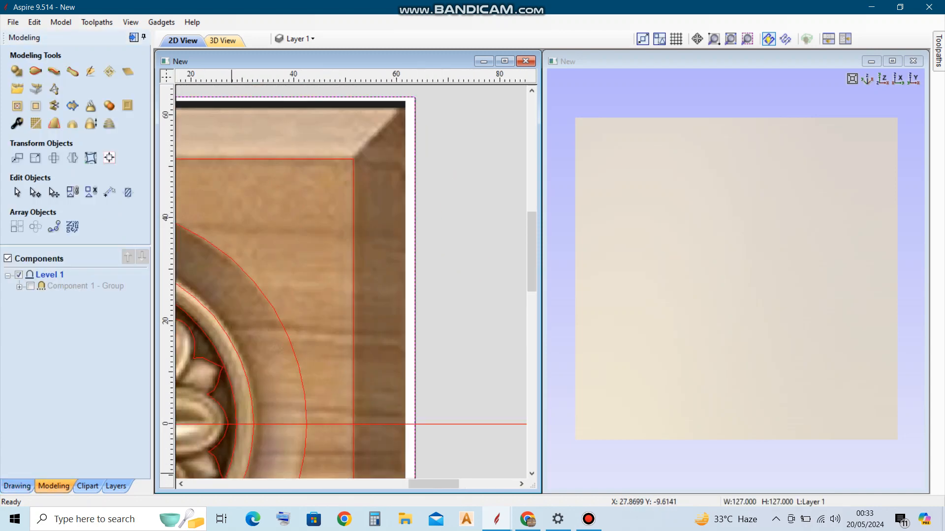
pyautogui.click(16, 72)
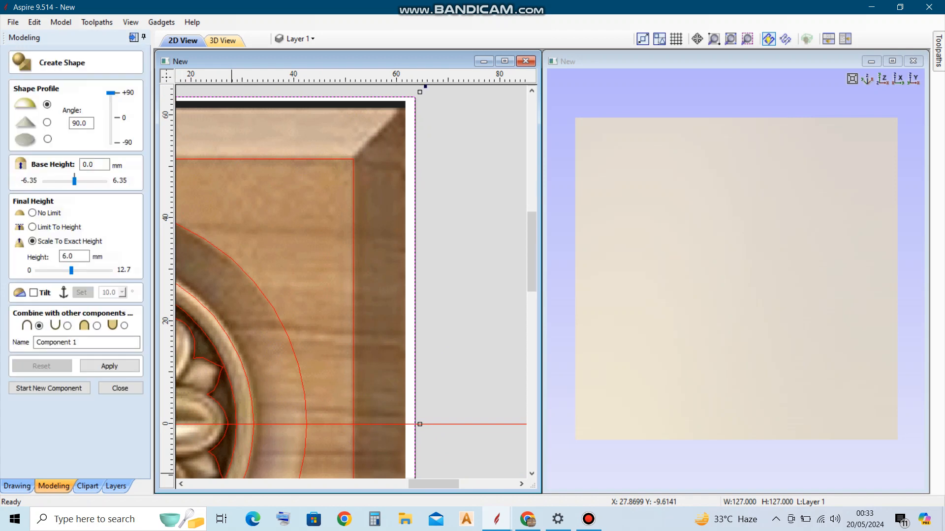
pyautogui.write('6')
pyautogui.press('Tab')
pyautogui.click(48, 140)
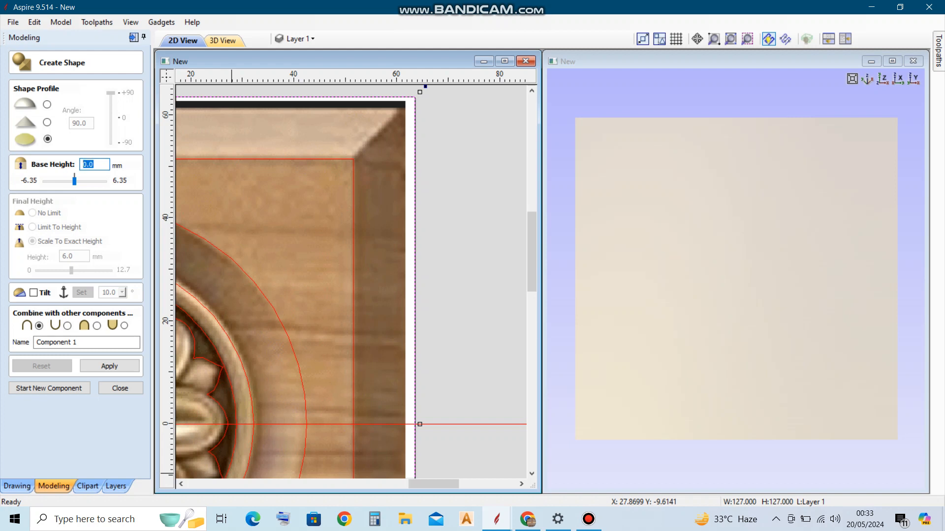
pyautogui.write('6')
pyautogui.press('Tab')
pyautogui.press('Tab')
pyautogui.press('Return')
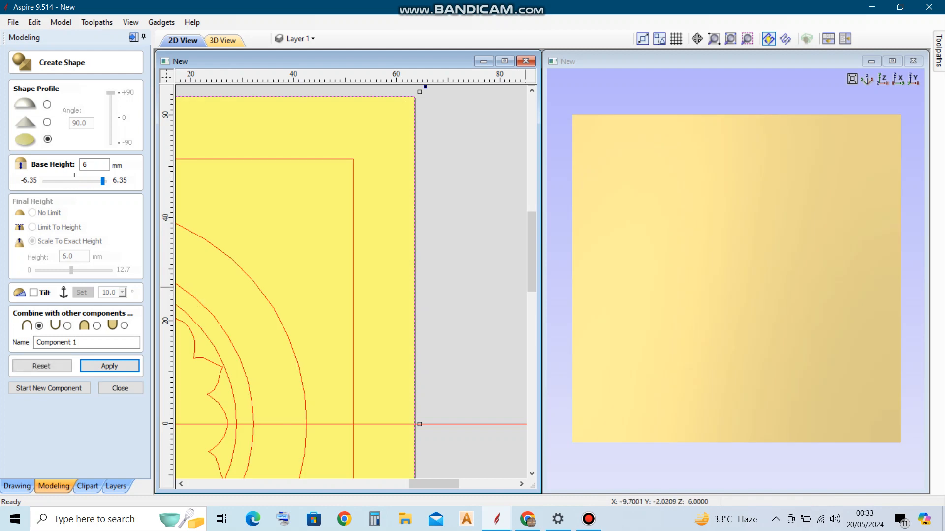
# - Set the flat base component to merge with other components and finish the shape
pyautogui.scroll(-3, 689, 296)
pyautogui.moveTo(690, 323)
pyautogui.mouseDown()
pyautogui.moveTo(727, 227)
pyautogui.moveTo(704, 320)
pyautogui.mouseUp()
pyautogui.click(97, 326)
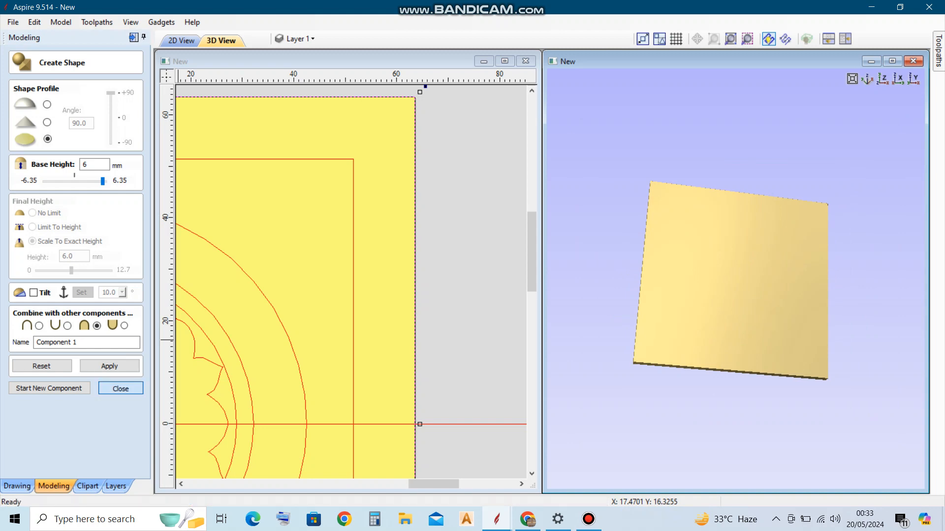
pyautogui.click(121, 388)
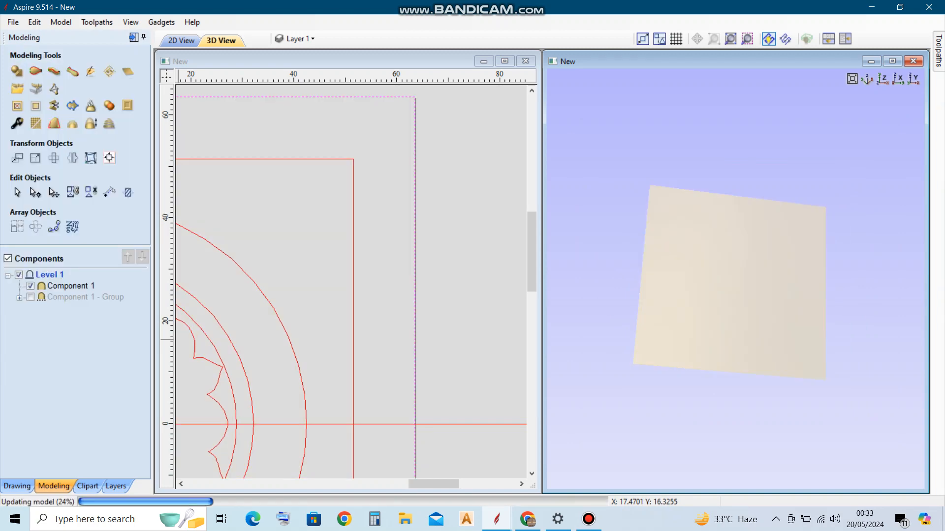
# - Two-rail sweep the sloped open profile between the outer and inner squares, scaled to an exact height of 3 mm
pyautogui.scroll(-3, 418, 265)
pyautogui.scroll(-3, 397, 239)
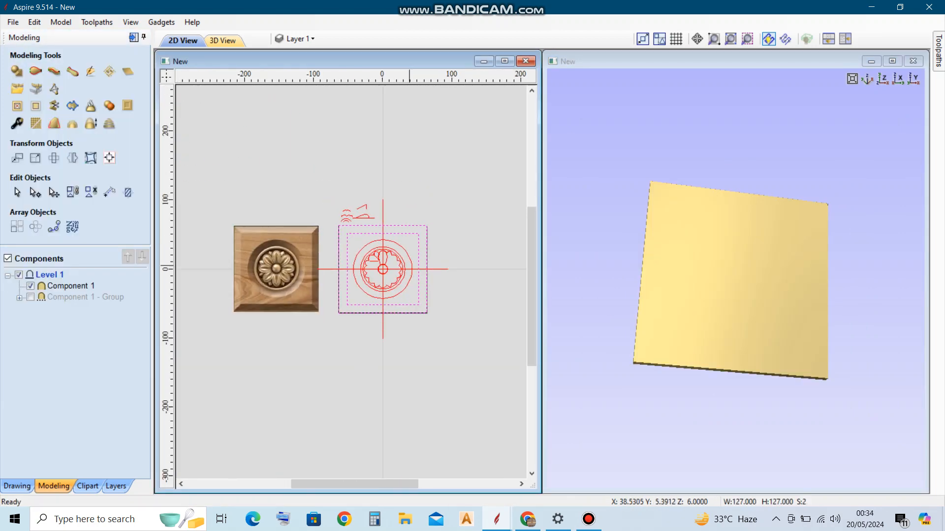
pyautogui.click(35, 71)
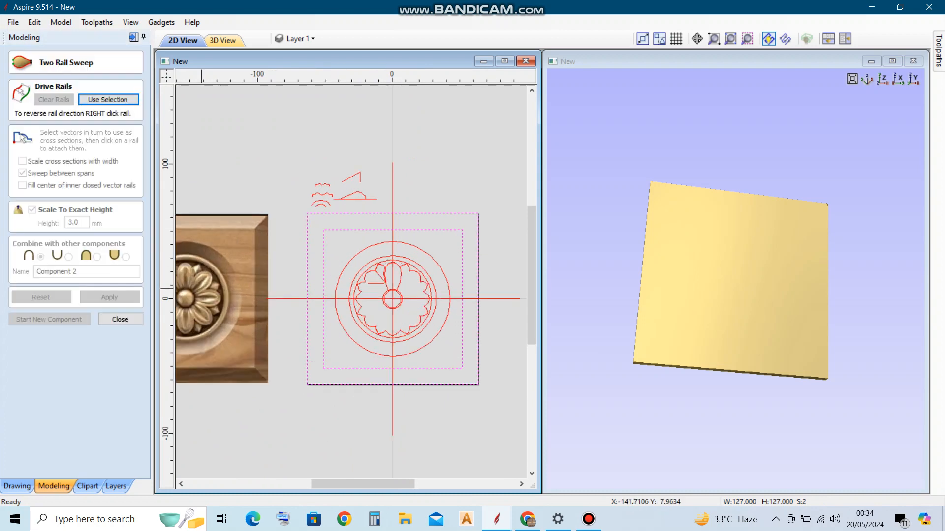
pyautogui.scroll(2, 410, 248)
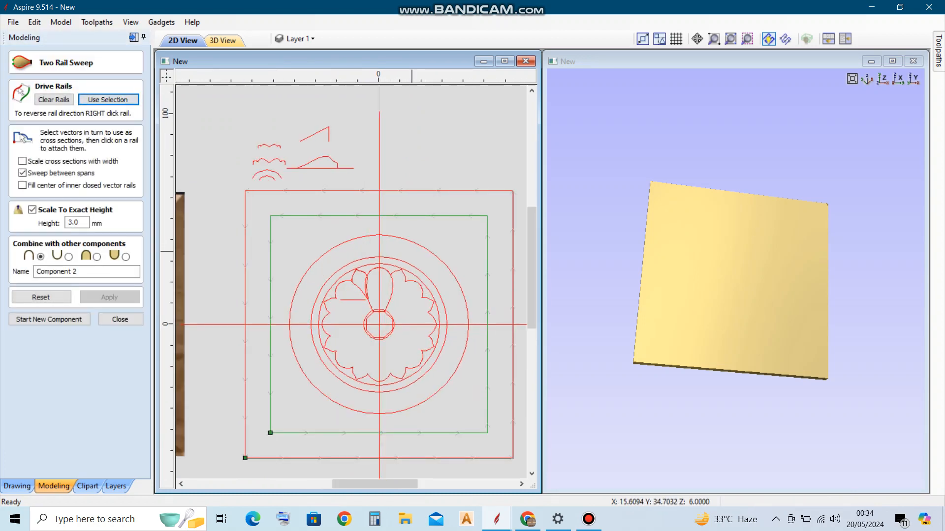
pyautogui.scroll(1, 399, 279)
pyautogui.scroll(-1, 398, 274)
pyautogui.scroll(1, 327, 143)
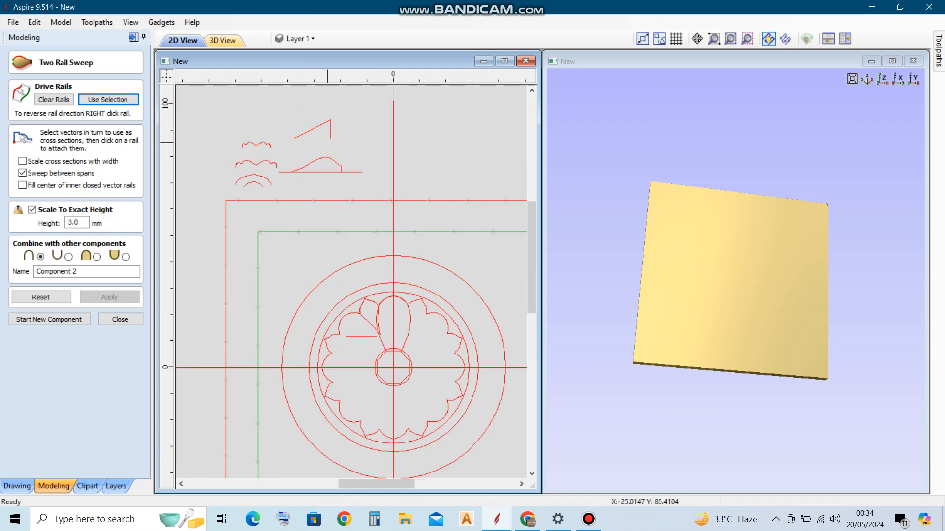
pyautogui.click(315, 129)
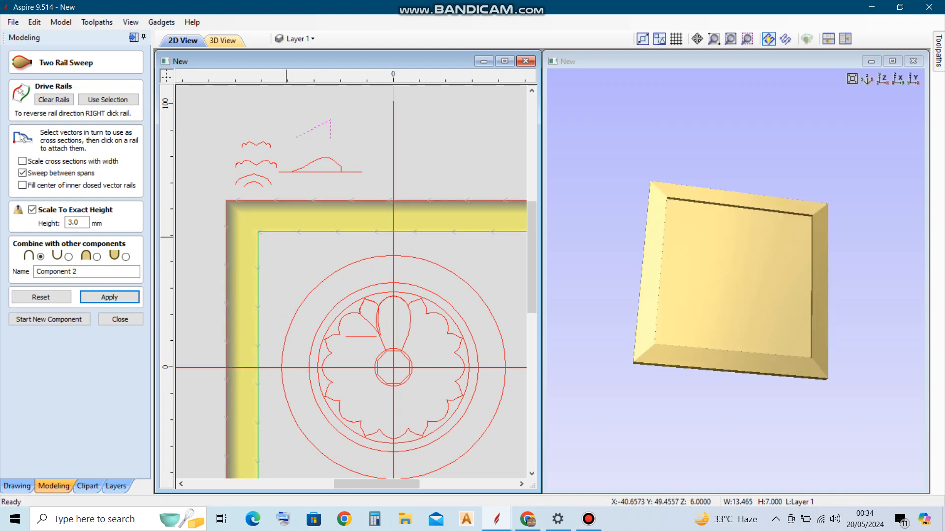
# - Add cross-section links for the bevel sweep at the upper-left, upper-right and lower-right corners of the inner square
pyautogui.click(266, 232)
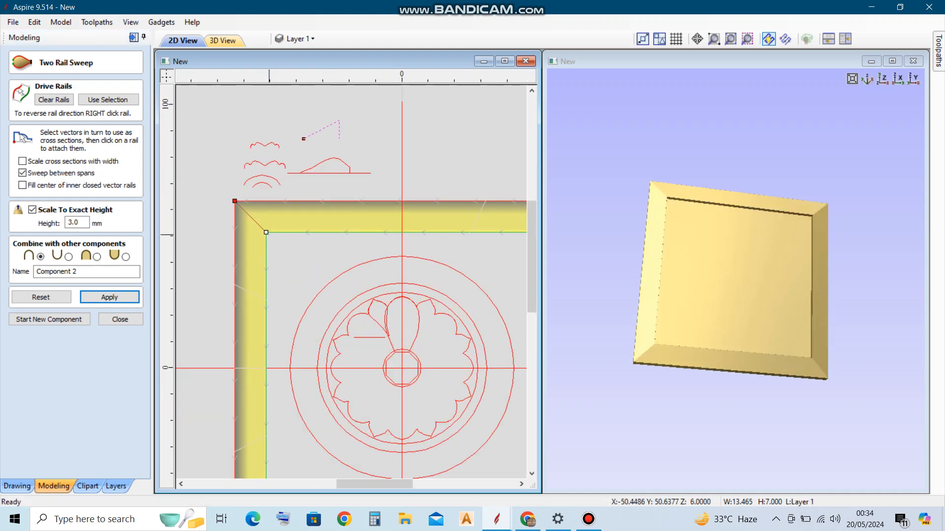
pyautogui.scroll(-1, 217, 206)
pyautogui.moveTo(363, 433); pyautogui.dragTo(312, 425, button='middle')
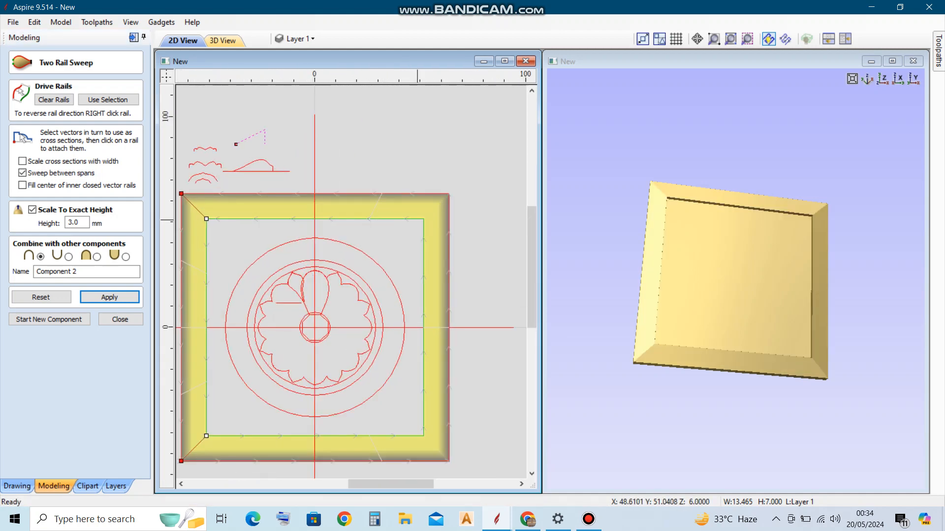
pyautogui.click(424, 219)
pyautogui.scroll(-3, 434, 248)
pyautogui.scroll(4, 449, 349)
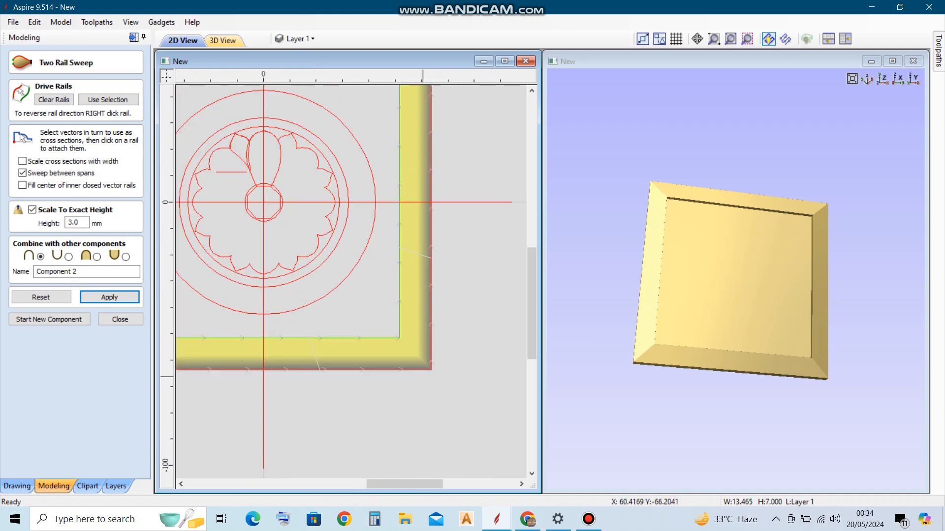
pyautogui.click(400, 339)
pyautogui.scroll(-6, 394, 301)
pyautogui.scroll(3, 221, 293)
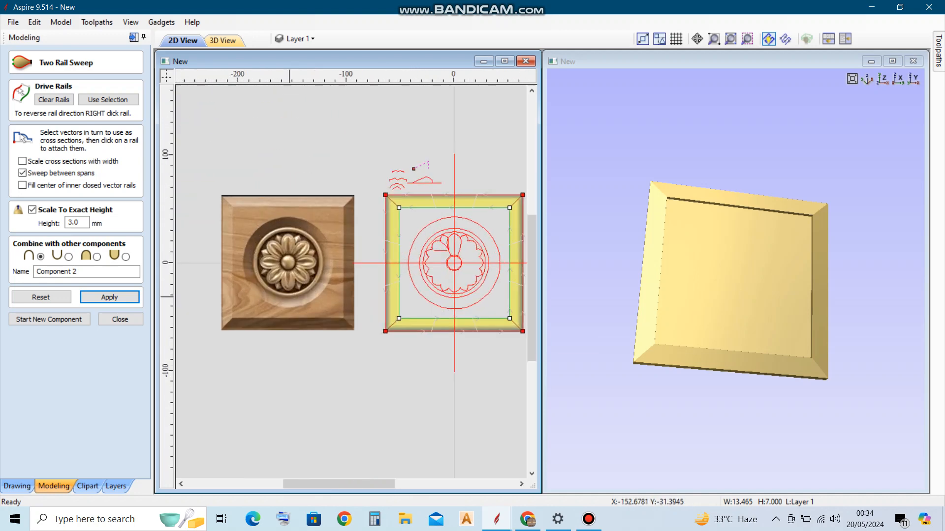
# - Set the bevel sweep to combine using the Low mode, apply it and finish the component
pyautogui.click(125, 257)
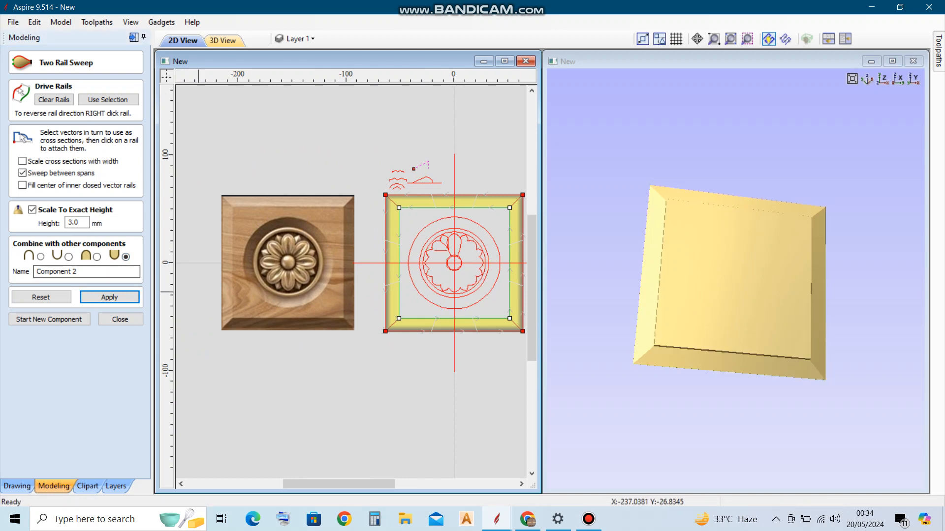
pyautogui.click(110, 297)
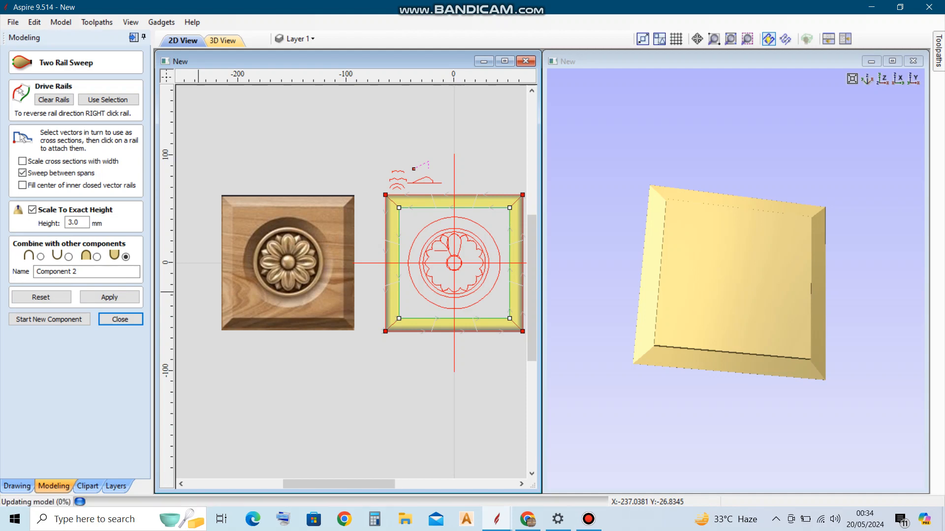
pyautogui.click(120, 320)
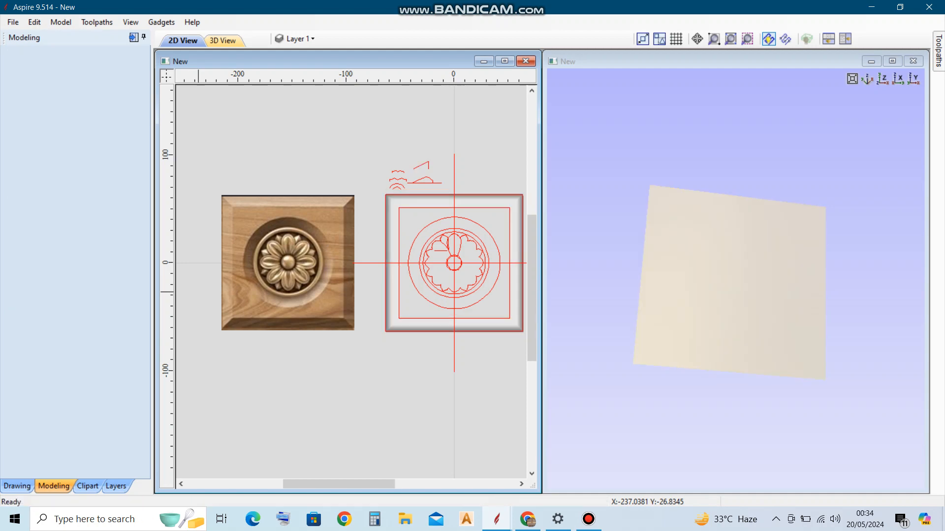
# - Set the shape height of the square bevel component to 6 mm
pyautogui.scroll(5, 496, 242)
pyautogui.scroll(-3, 435, 234)
pyautogui.scroll(2, 462, 179)
pyautogui.doubleClick(65, 287)
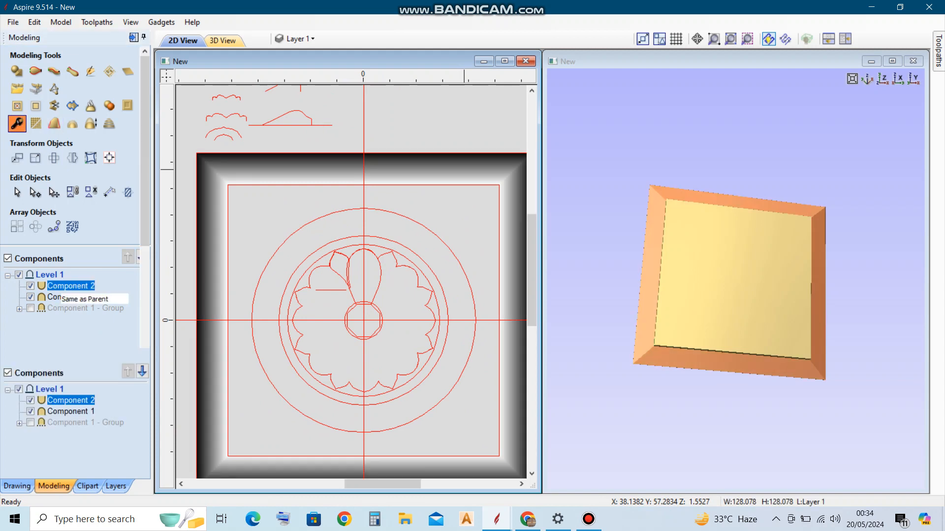
pyautogui.doubleClick(83, 143)
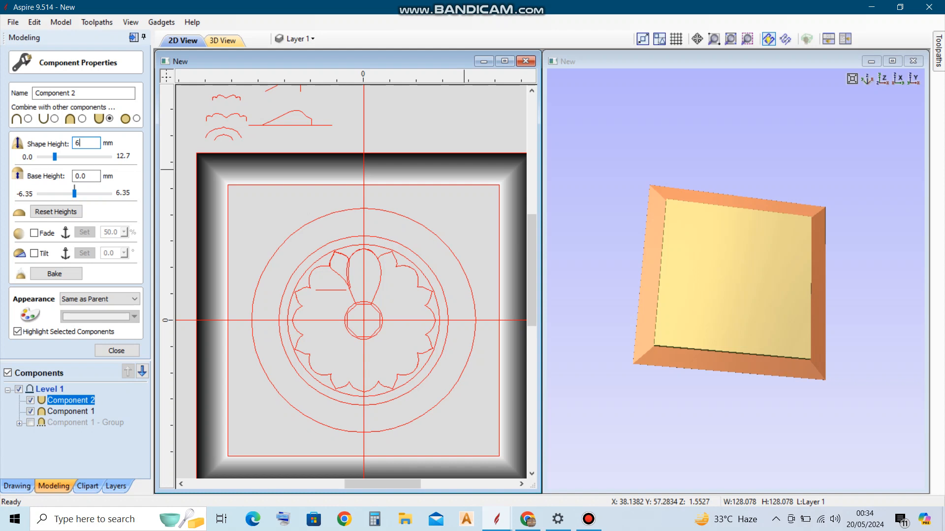
pyautogui.press('Return')
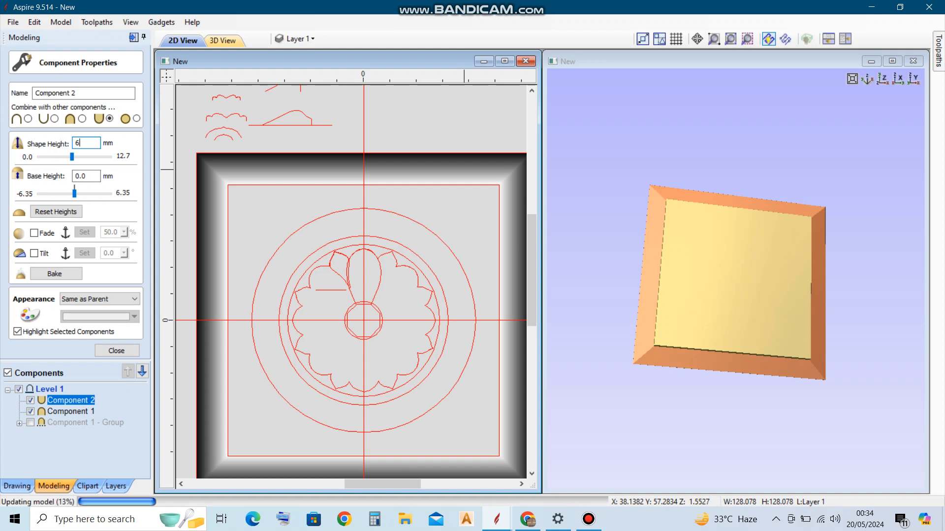
pyautogui.click(117, 351)
# - Two-rail sweep the sloped profile between the largest circle and the next circle inside it, combined in Low mode at 3 mm height
pyautogui.scroll(-5, 340, 258)
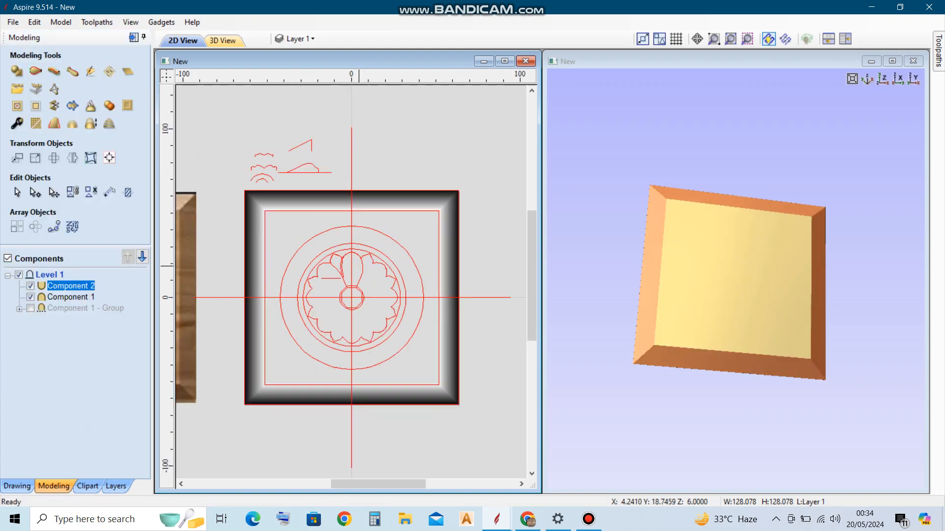
pyautogui.click(409, 182)
pyautogui.scroll(5, 365, 257)
pyautogui.click(418, 247)
pyautogui.scroll(3, 417, 246)
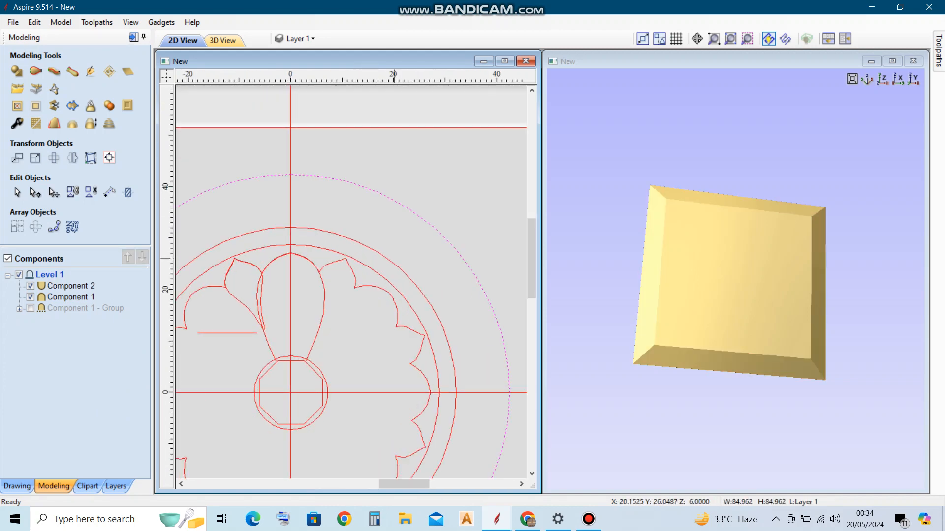
pyautogui.keyDown('shift'); pyautogui.click(394, 260); pyautogui.keyUp('shift')
pyautogui.click(35, 70)
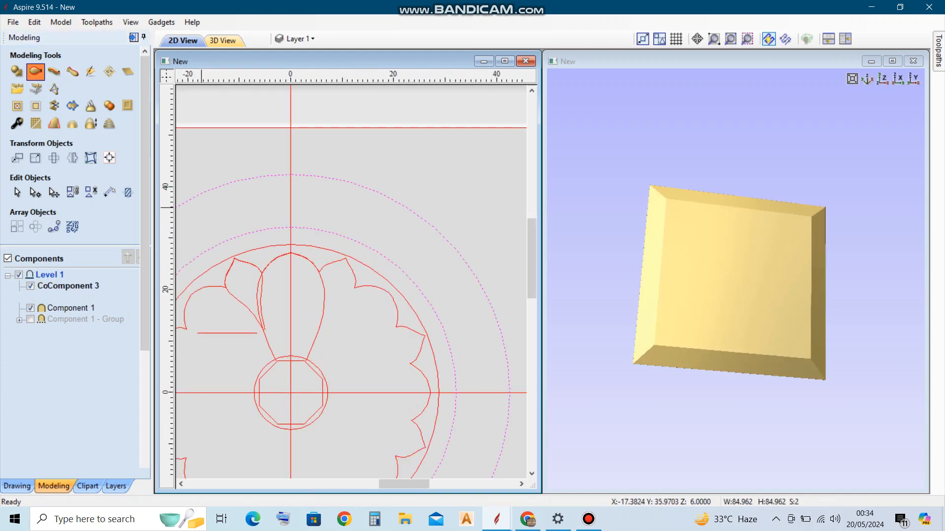
pyautogui.click(108, 100)
pyautogui.scroll(-7, 370, 182)
pyautogui.scroll(4, 338, 139)
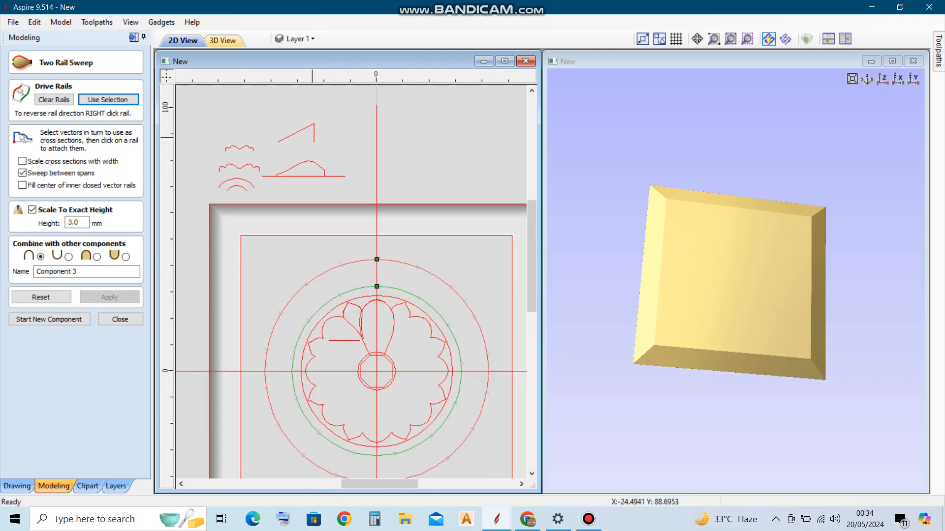
pyautogui.click(307, 125)
pyautogui.click(109, 297)
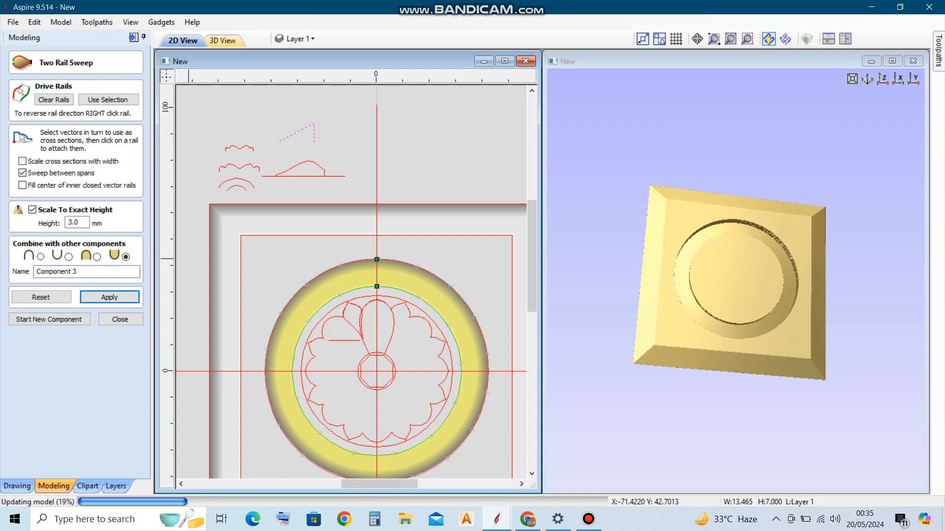
# - Swap the two circular drive rails so the recess slopes down towards the inner circle, and finish the reapplied sweep
pyautogui.rightClick(403, 292)
pyautogui.click(443, 344)
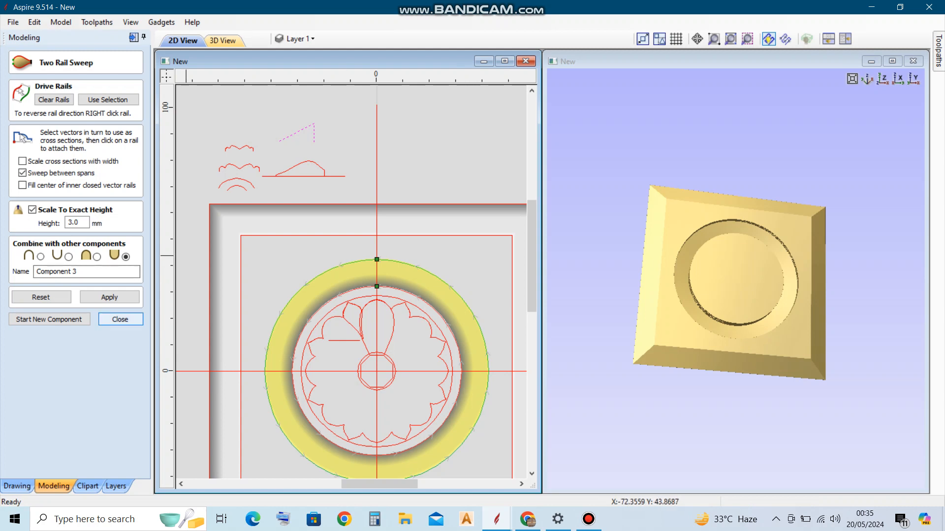
pyautogui.click(121, 319)
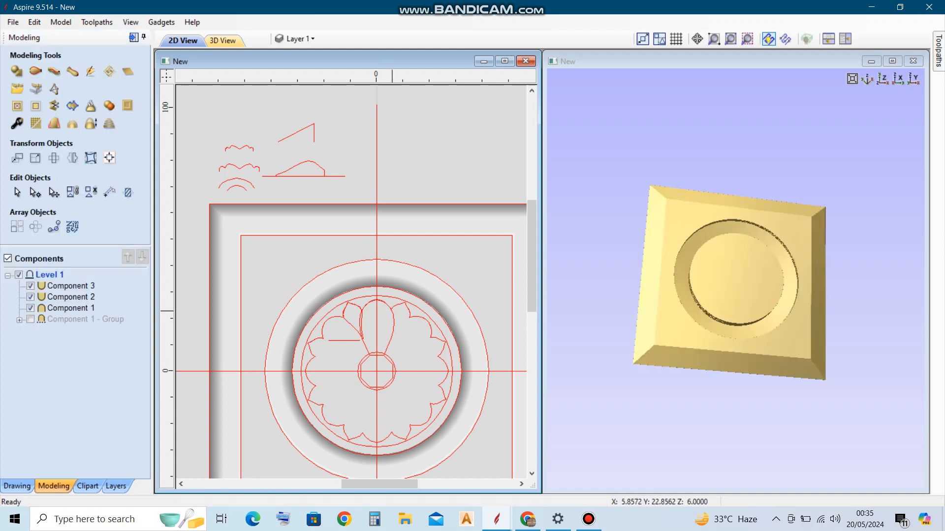
# - Set the shape height of the circular recess component to 6 mm
pyautogui.click(422, 286)
pyautogui.click(17, 124)
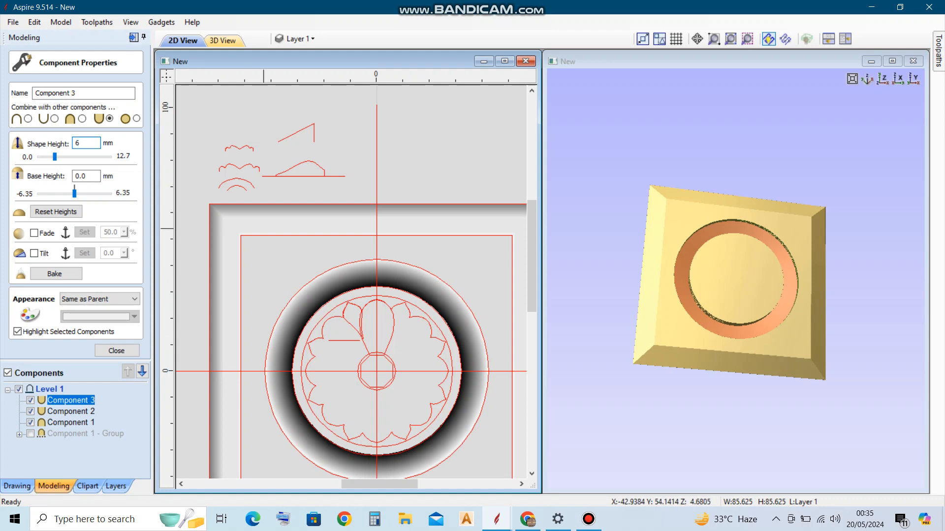
pyautogui.press('Return')
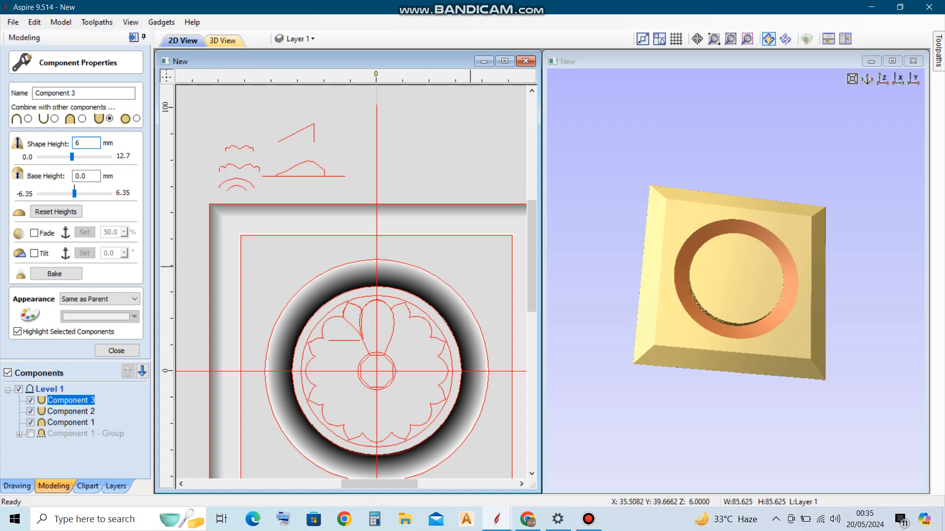
pyautogui.press('Escape')
# - Clear the area of the flat base component that lies inside the inner circle of the round recess
pyautogui.scroll(2, 428, 301)
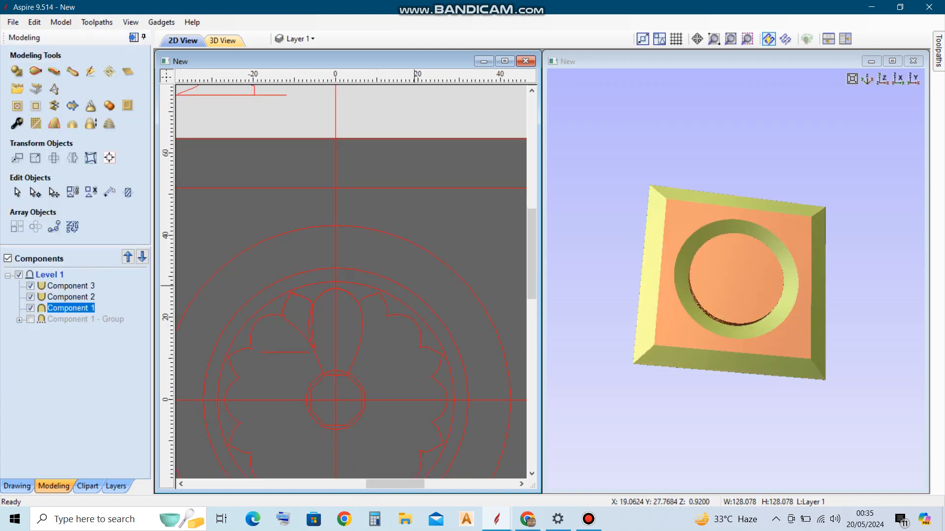
pyautogui.scroll(-2, 391, 292)
pyautogui.scroll(2, 443, 300)
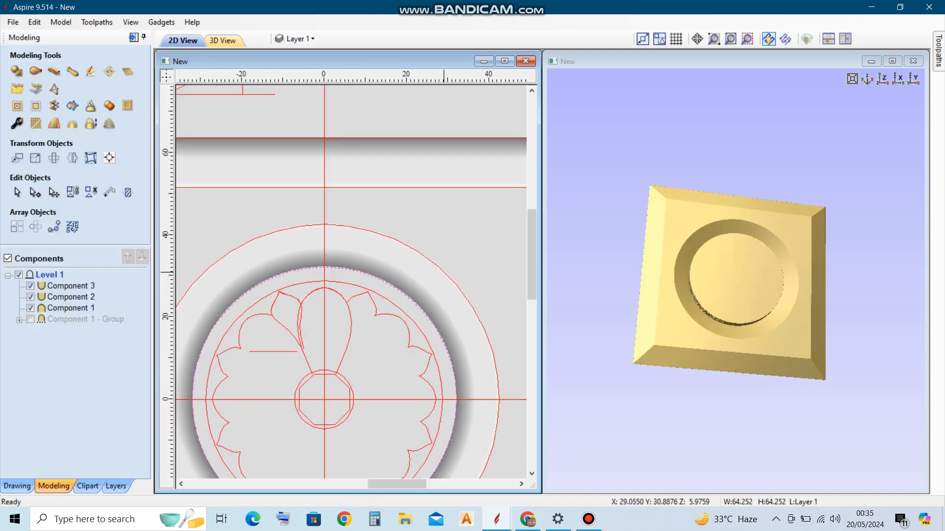
pyautogui.click(463, 302)
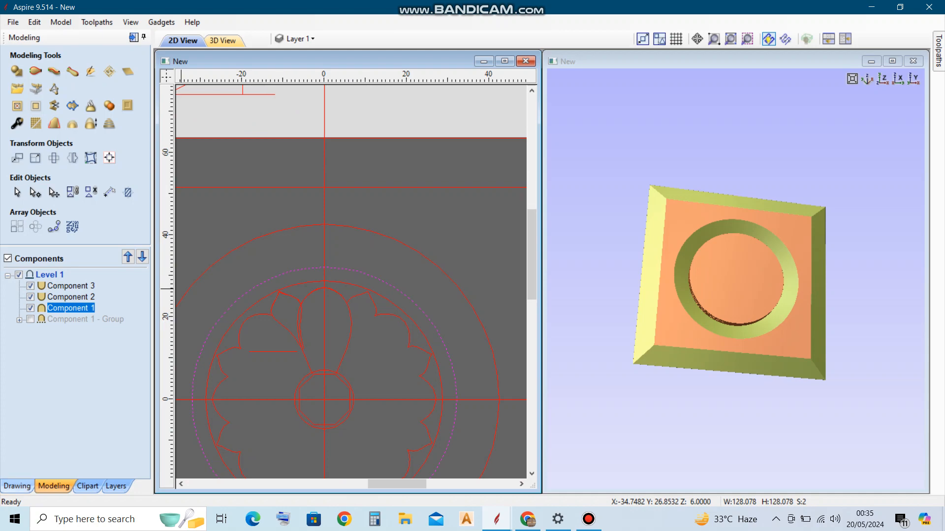
pyautogui.click(17, 486)
pyautogui.click(55, 487)
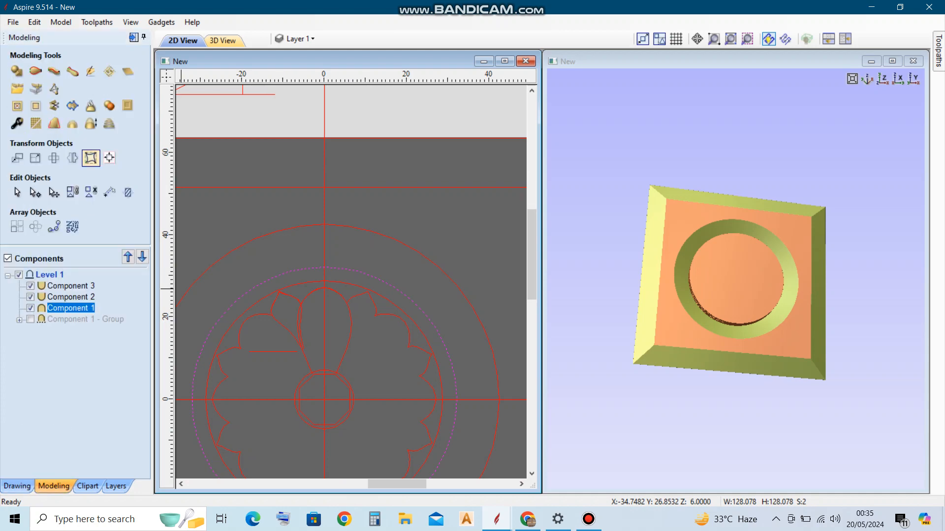
pyautogui.click(17, 106)
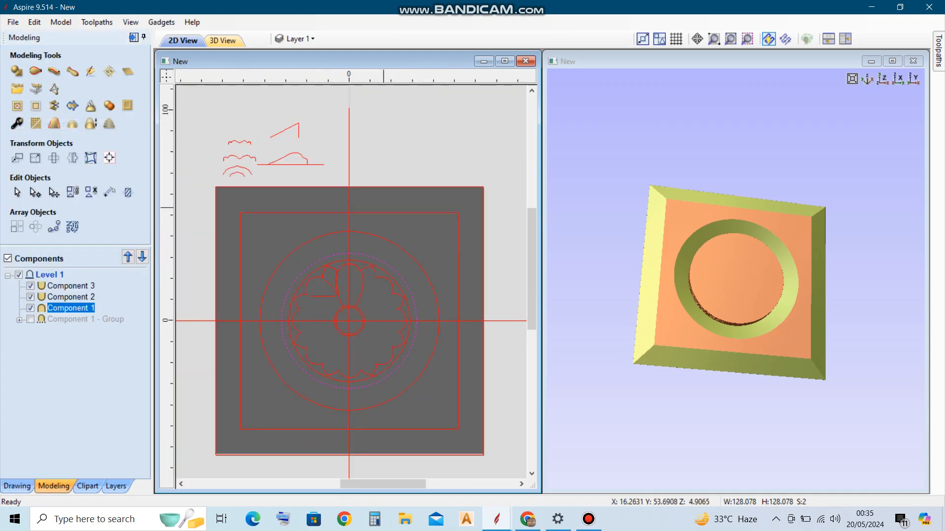
pyautogui.click(435, 233)
pyautogui.scroll(4, 374, 269)
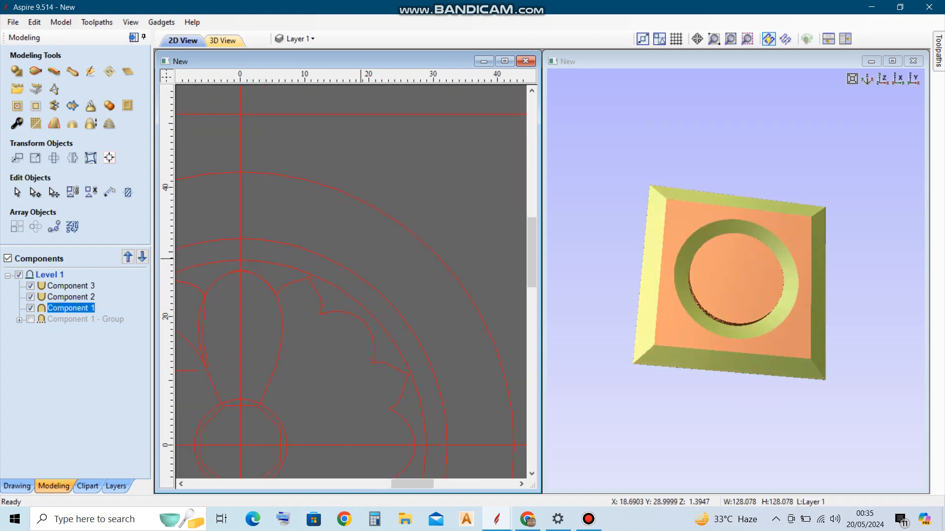
pyautogui.keyDown('shift'); pyautogui.click(352, 270); pyautogui.keyUp('shift')
pyautogui.scroll(-3, 365, 269)
pyautogui.click(17, 106)
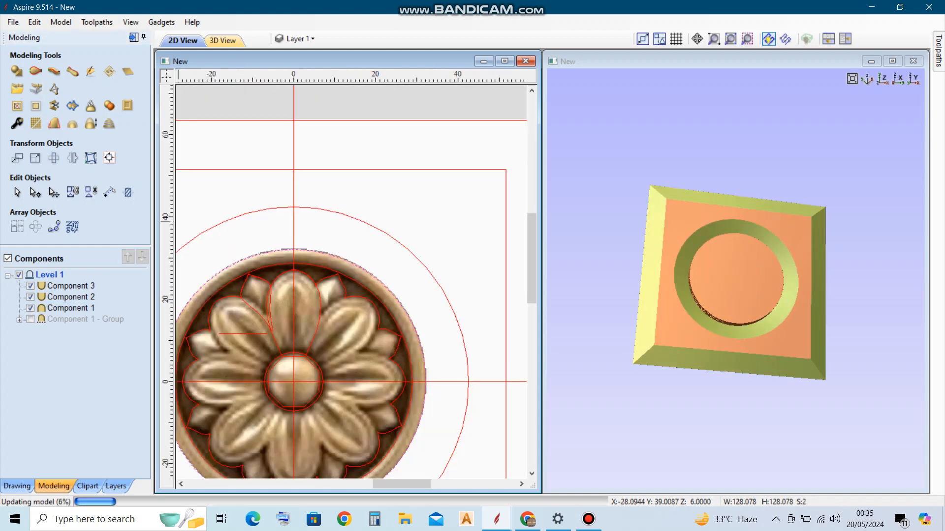
pyautogui.scroll(-3, 356, 222)
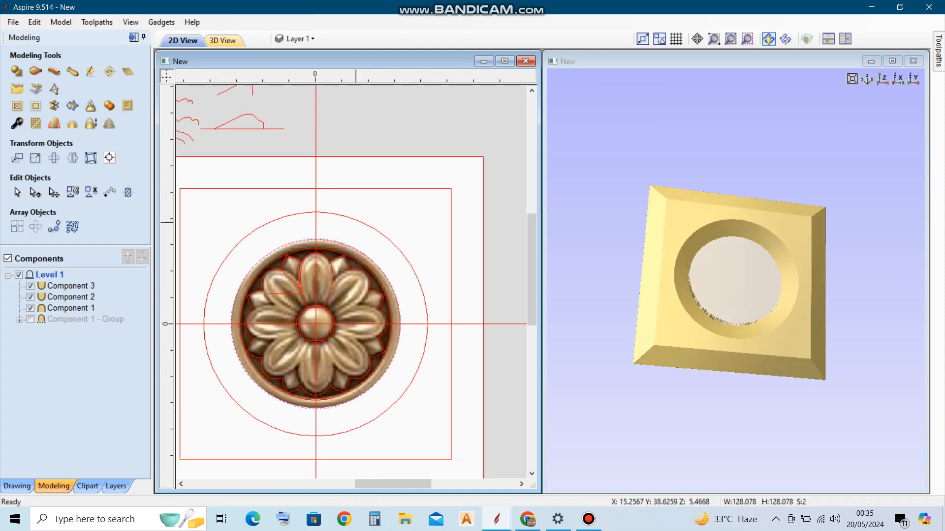
# - View the model straight down the Z axis and group the flat base, square bevel and circular recess components
pyautogui.click(882, 79)
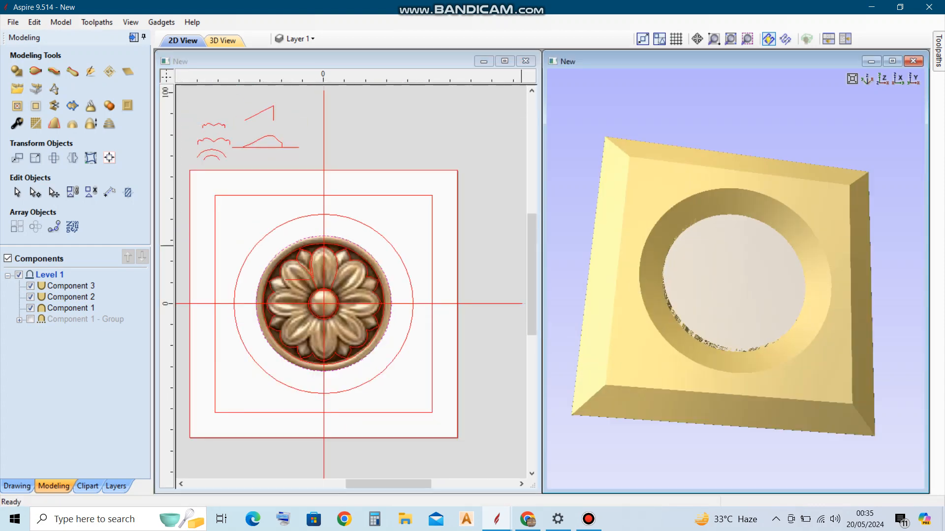
pyautogui.scroll(1, 294, 333)
pyautogui.scroll(1, 345, 249)
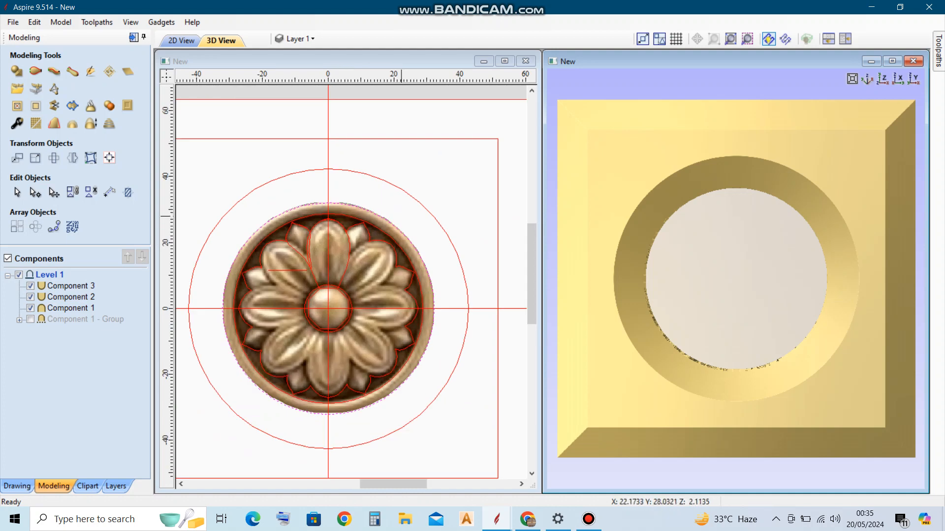
pyautogui.click(329, 191)
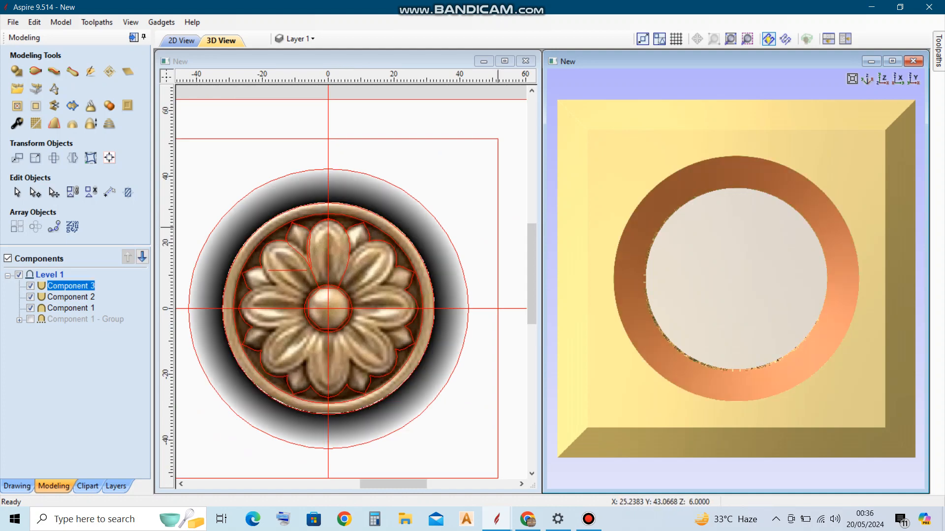
pyautogui.hotkey('ctrl', 'a')
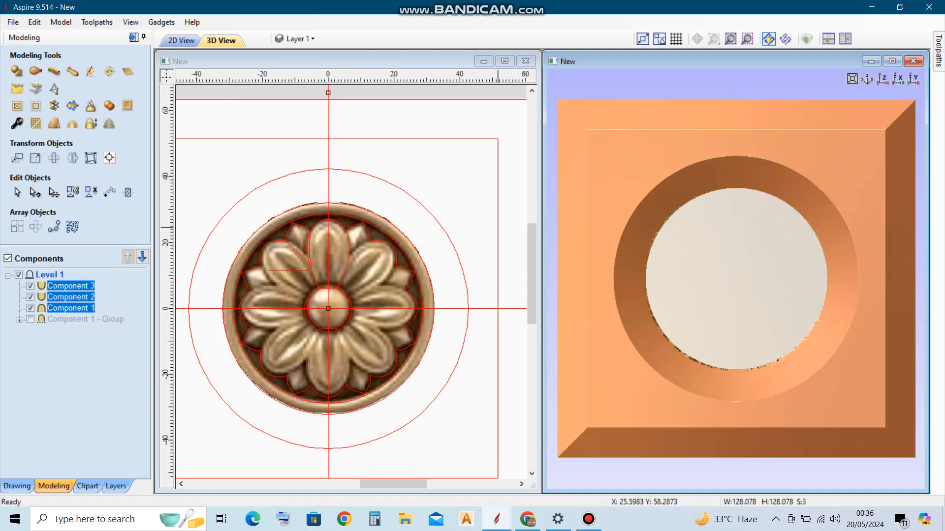
pyautogui.scroll(-1, 342, 283)
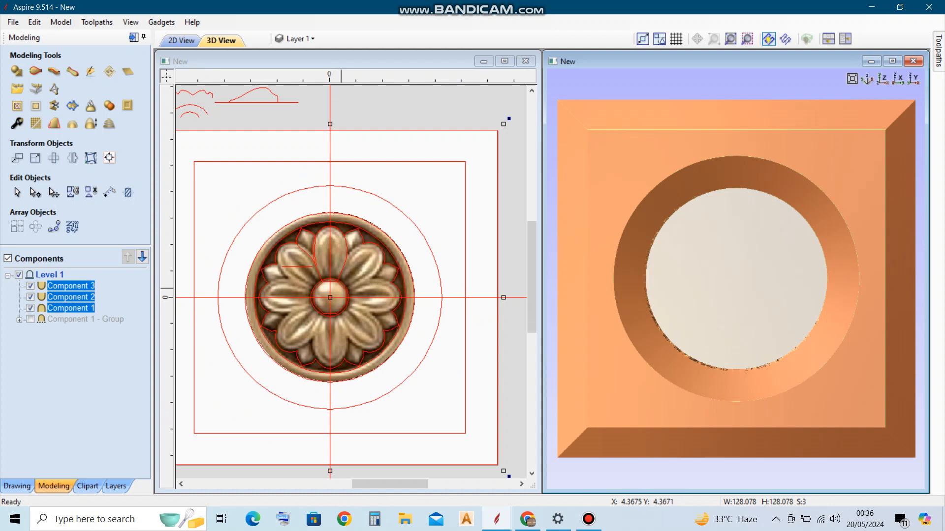
pyautogui.press('g')
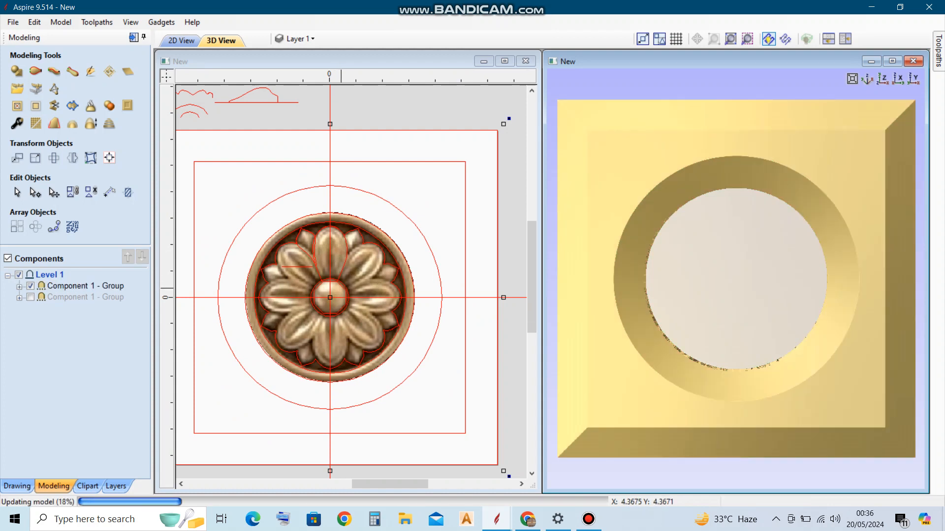
pyautogui.scroll(-1, 359, 246)
# - Offset the recess's inner circle outwards by 0.5 mm, keeping the original circle
pyautogui.click(393, 132)
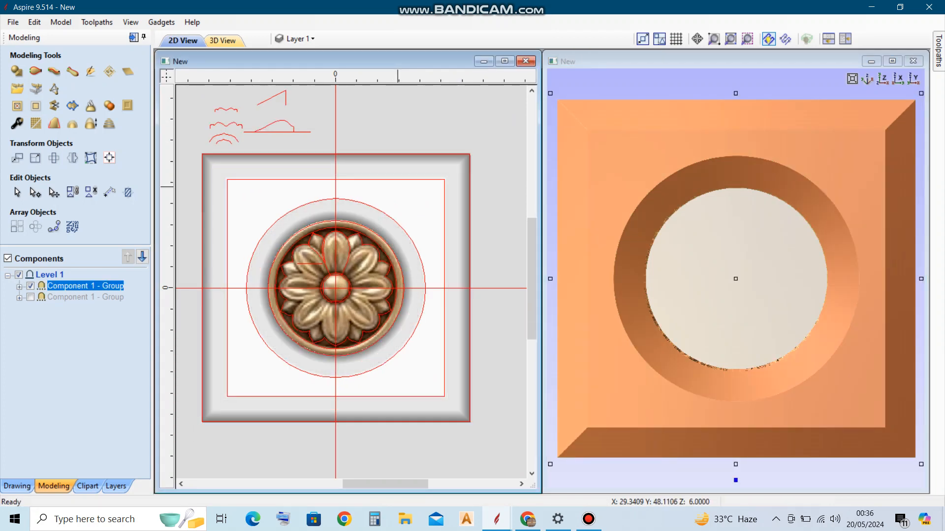
pyautogui.scroll(2, 391, 263)
pyautogui.scroll(4, 391, 264)
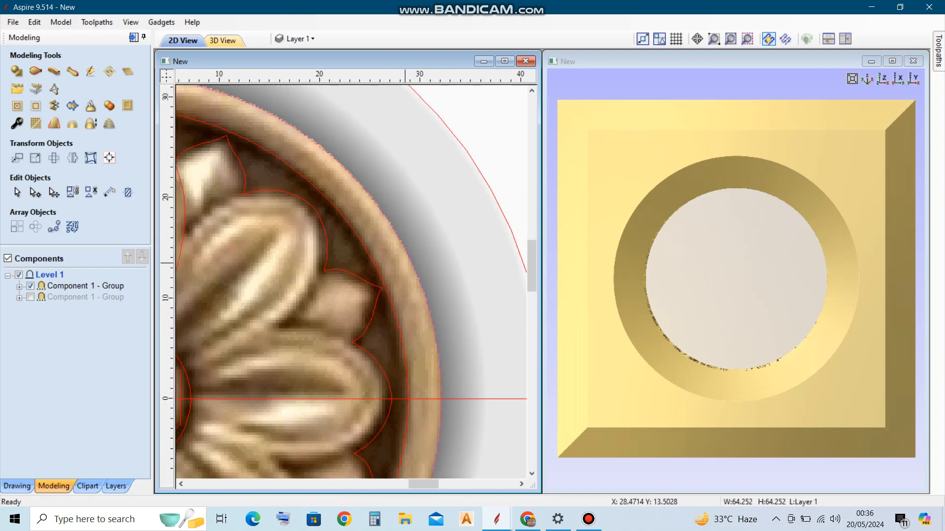
pyautogui.scroll(-1, 451, 291)
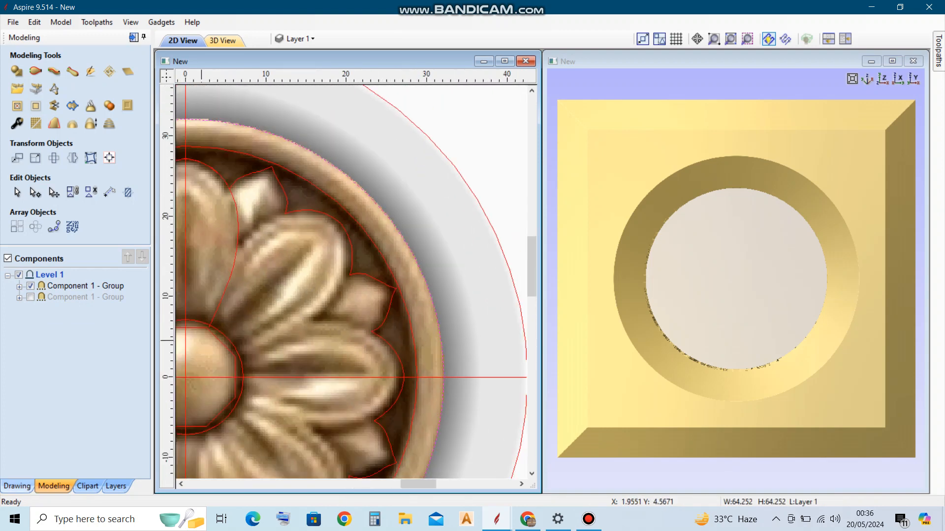
pyautogui.click(17, 487)
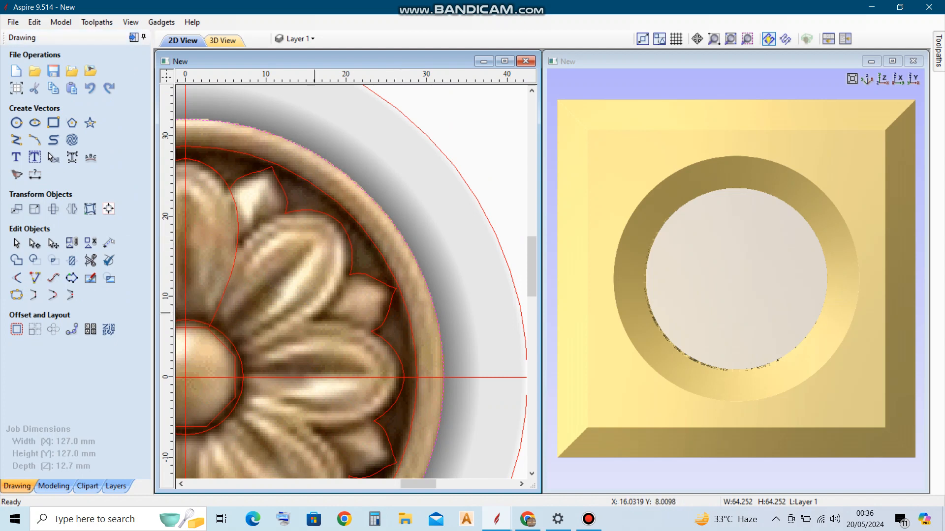
pyautogui.click(17, 329)
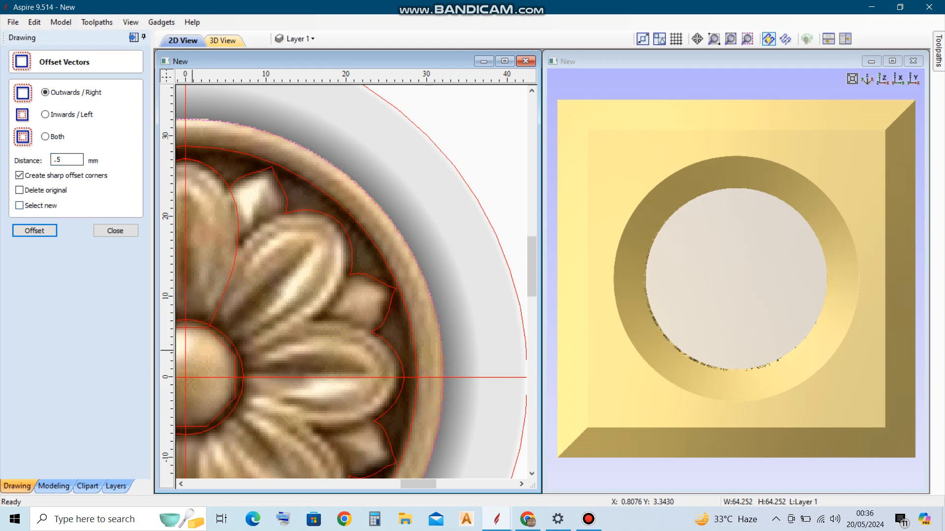
pyautogui.click(35, 230)
# - Clear the grouped component inside the new offset circle, baking the group
pyautogui.scroll(2, 437, 208)
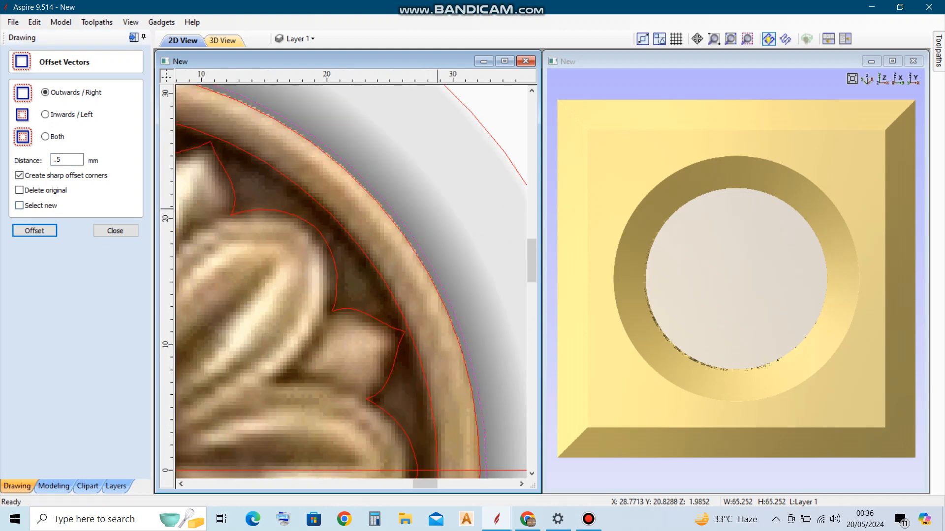
pyautogui.click(437, 208)
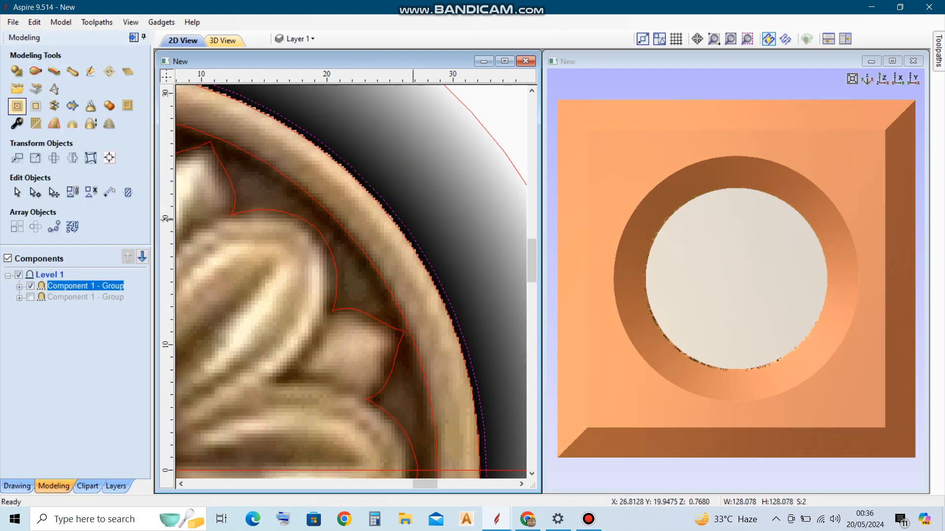
pyautogui.click(16, 106)
pyautogui.click(444, 286)
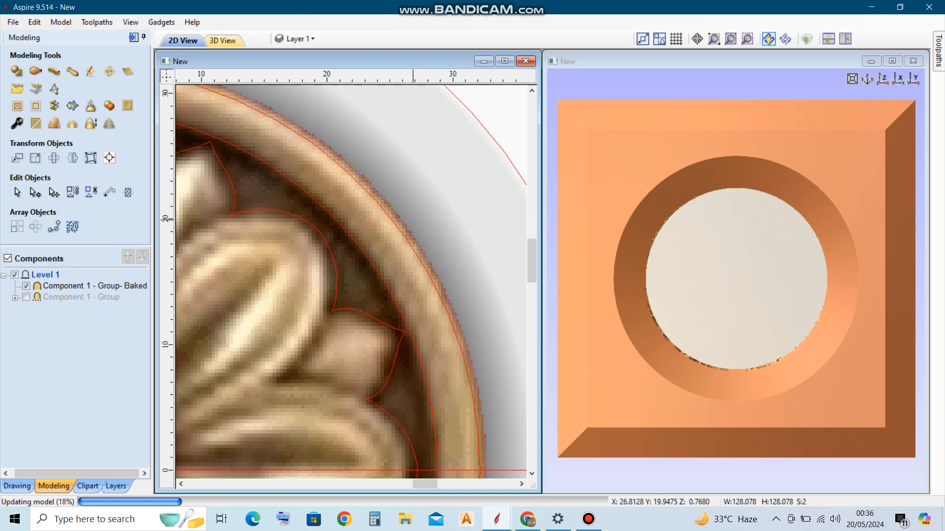
pyautogui.scroll(-1, 414, 261)
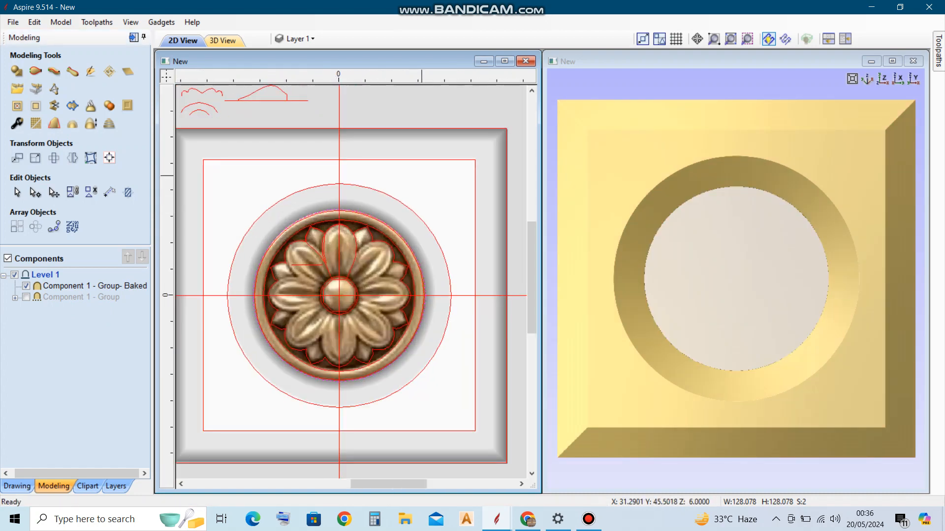
pyautogui.click(387, 259)
pyautogui.scroll(6, 388, 257)
pyautogui.click(451, 230)
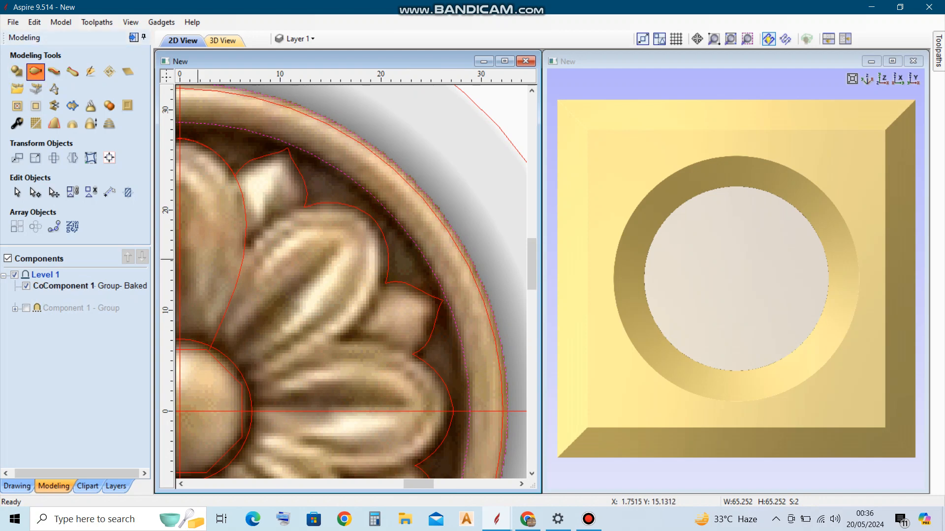
pyautogui.click(36, 72)
pyautogui.scroll(-1, 431, 238)
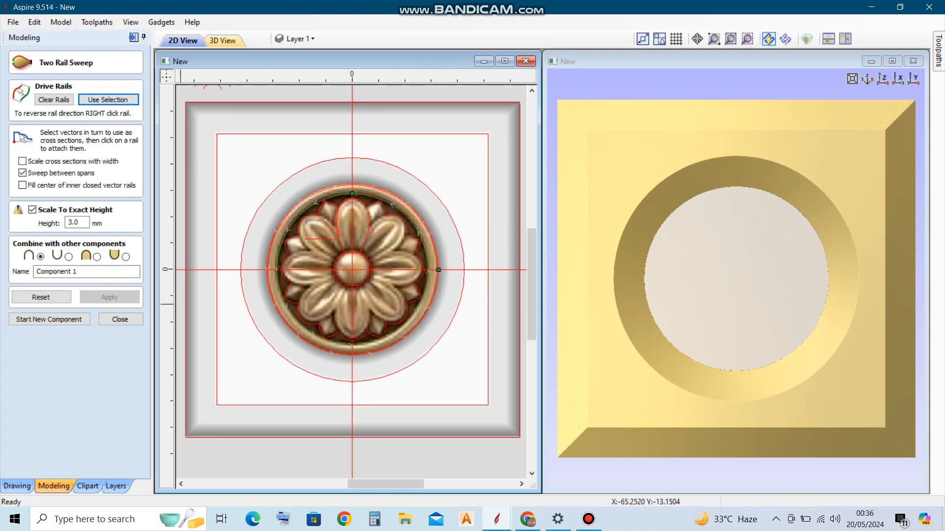
pyautogui.scroll(1, 202, 294)
pyautogui.click(120, 320)
# - Move the start point of the rosette rim's inner circle to its right-hand quadrant on the horizontal centre line
pyautogui.scroll(7, 499, 255)
pyautogui.click(431, 261)
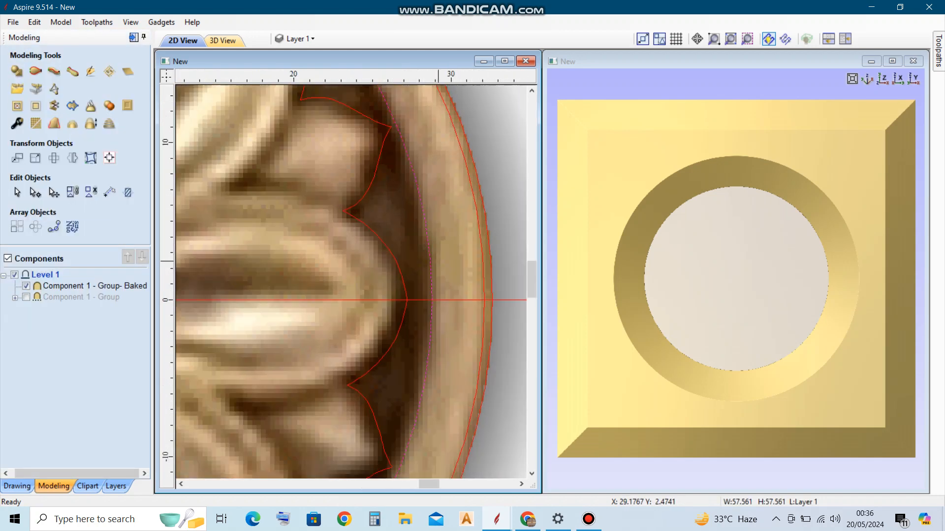
pyautogui.scroll(-1, 439, 282)
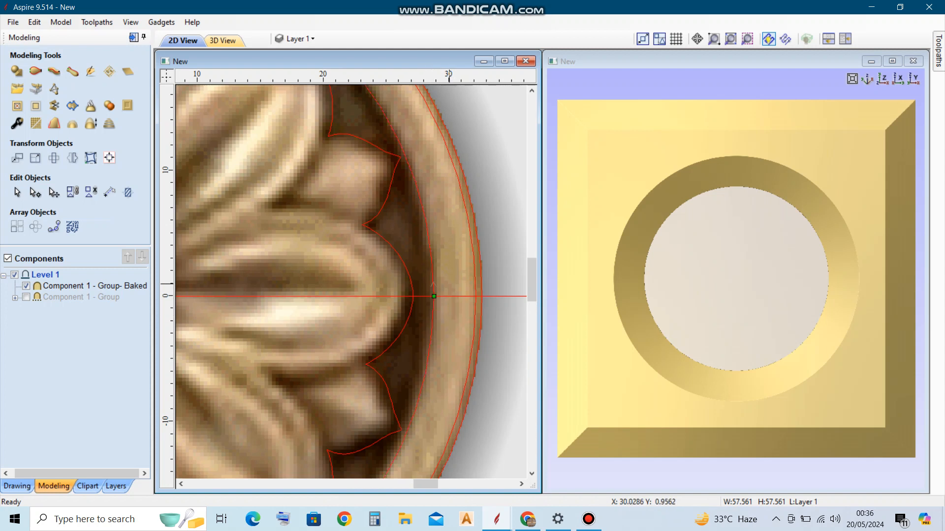
pyautogui.keyDown('shift'); pyautogui.click(480, 243); pyautogui.keyUp('shift')
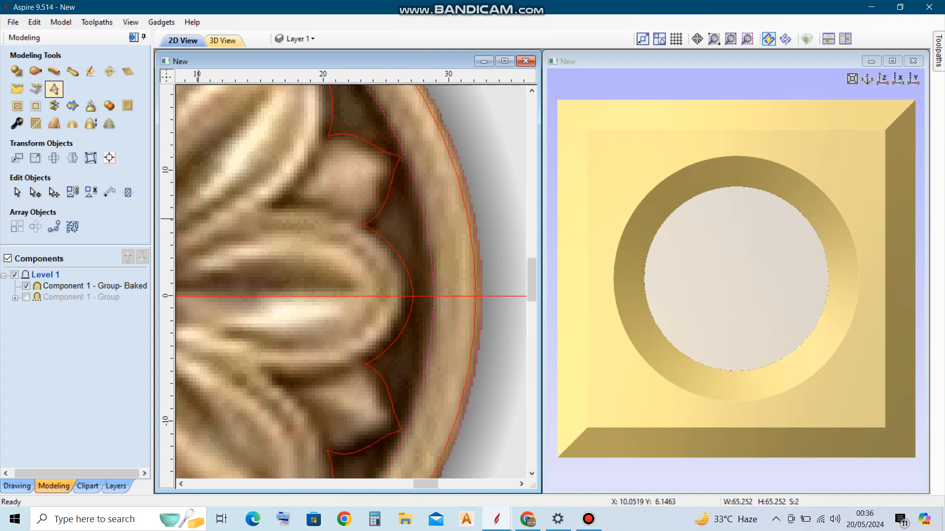
pyautogui.click(35, 72)
pyautogui.click(108, 100)
pyautogui.scroll(-8, 379, 247)
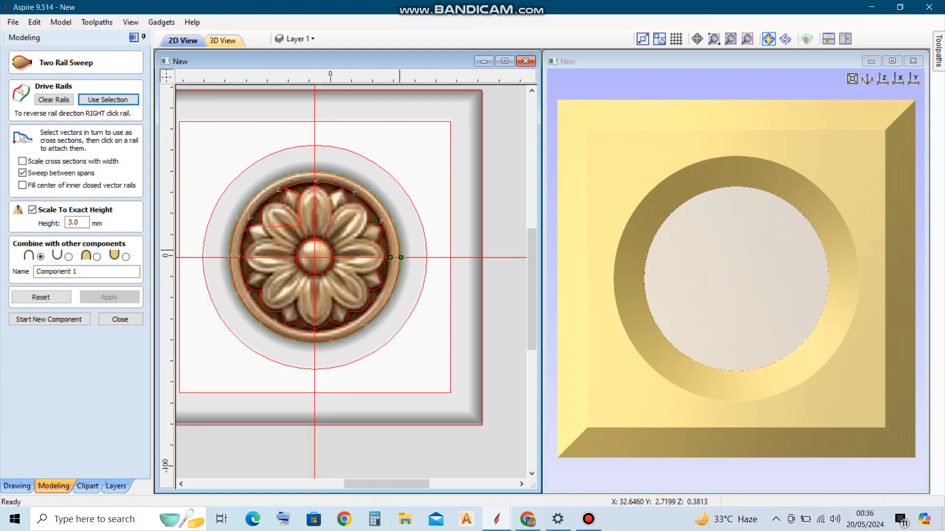
pyautogui.scroll(-4, 395, 237)
pyautogui.scroll(4, 313, 156)
pyautogui.scroll(1, 333, 173)
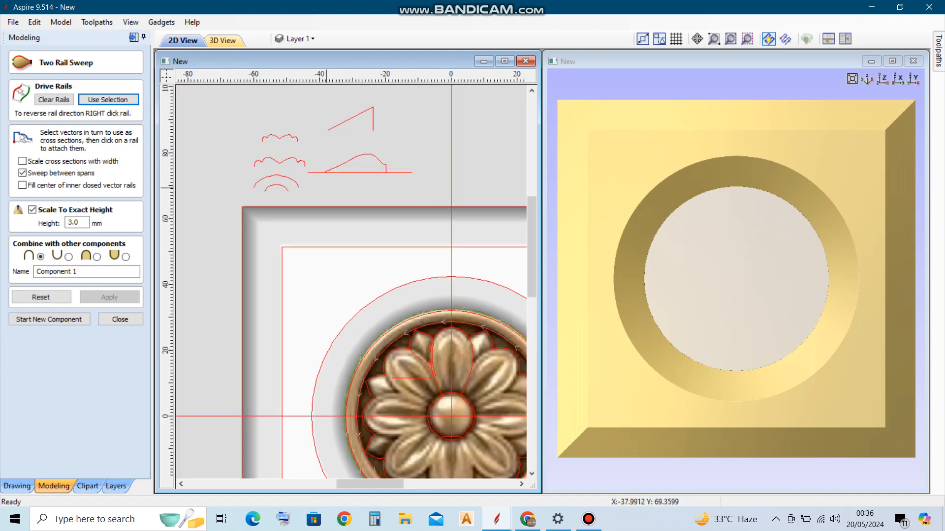
pyautogui.scroll(1, 324, 186)
pyautogui.click(120, 319)
# - Draw a horizontal line 8.5 mm long beside the profiles above the block and convert it to an arc about 4.2 mm deep
pyautogui.press('l')
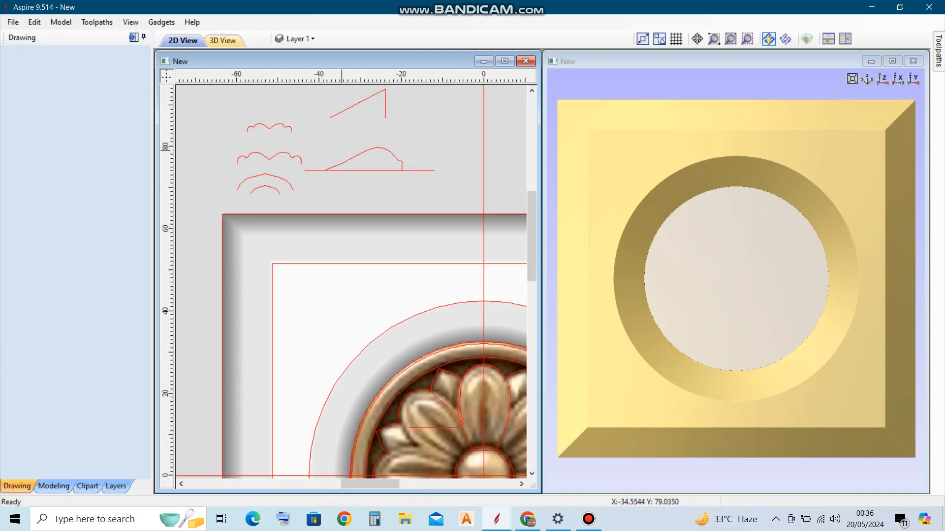
pyautogui.scroll(-2, 355, 151)
pyautogui.scroll(4, 382, 137)
pyautogui.click(365, 136)
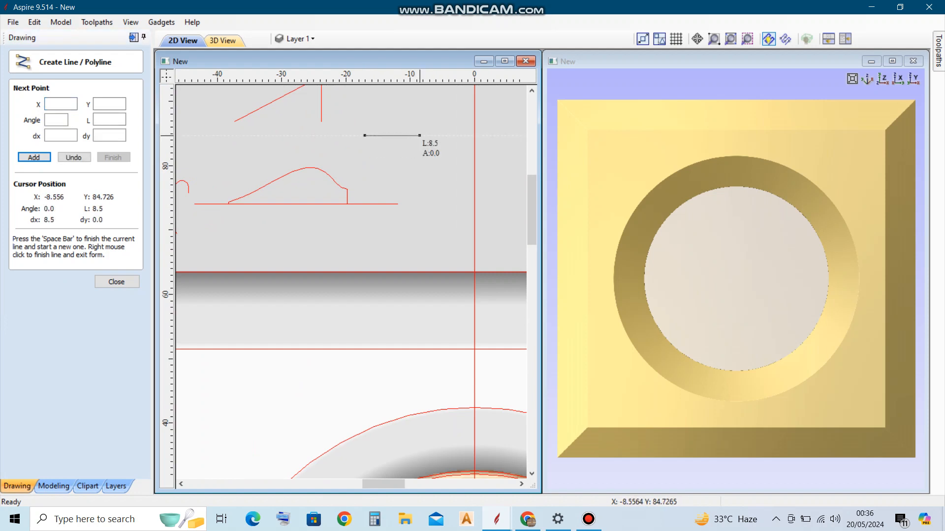
pyautogui.click(419, 135)
pyautogui.rightClick(178, 254)
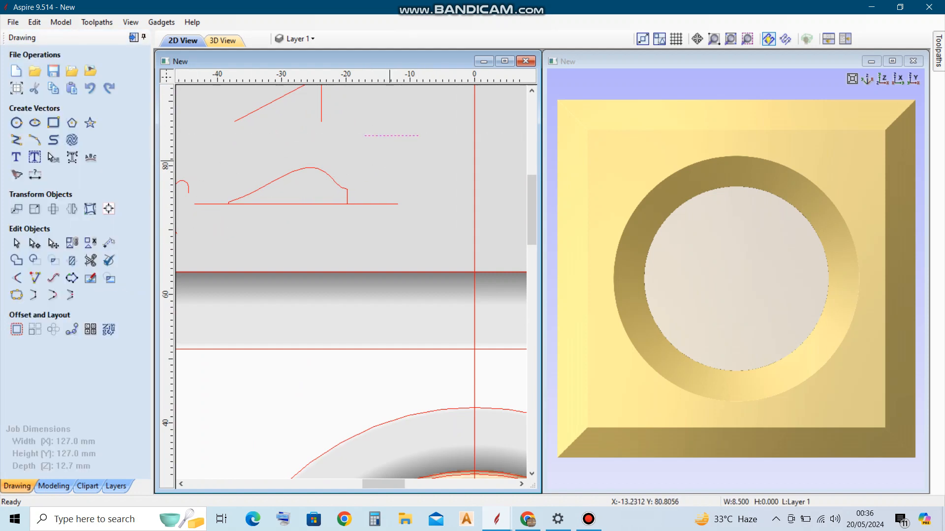
pyautogui.press('a')
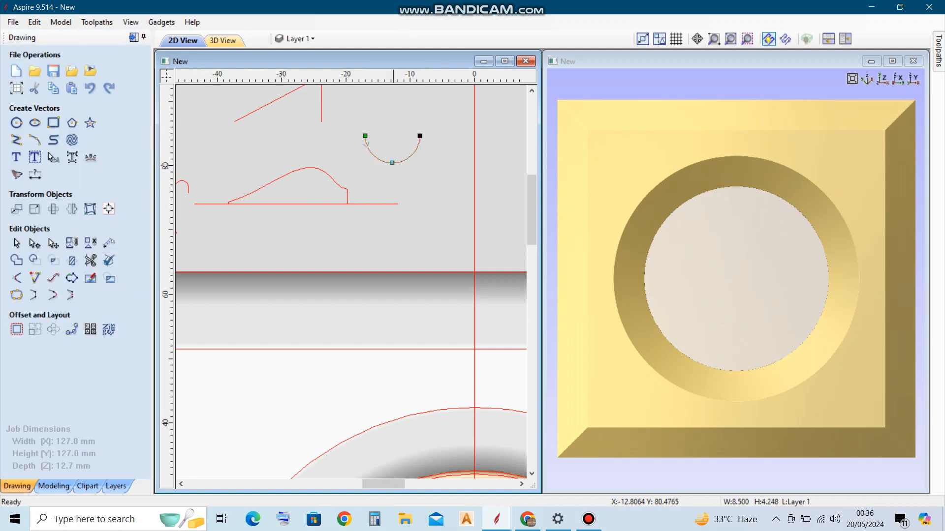
pyautogui.scroll(-3, 356, 118)
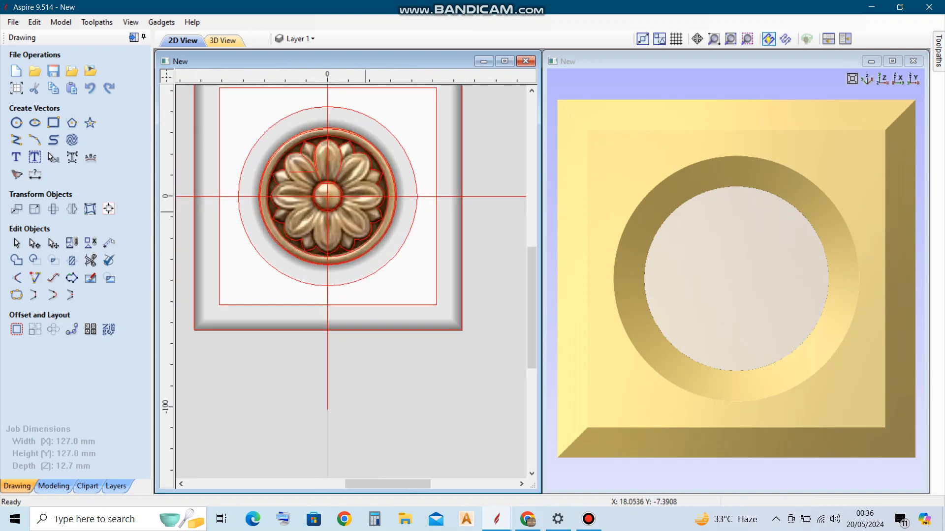
# - Sweep the arc profile between the rosette rim's two circles with Two Rail Sweep, scaled to 3 mm height, in merge mode
pyautogui.scroll(5, 366, 211)
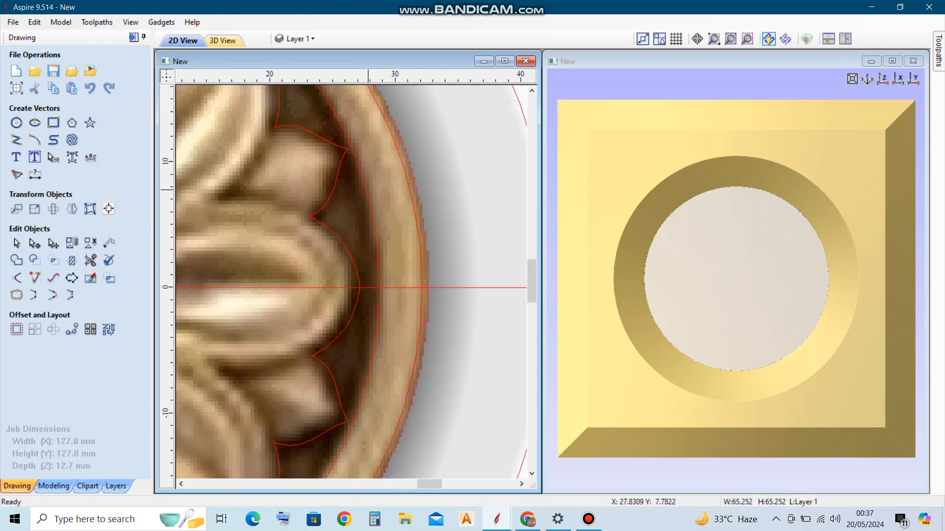
pyautogui.click(54, 486)
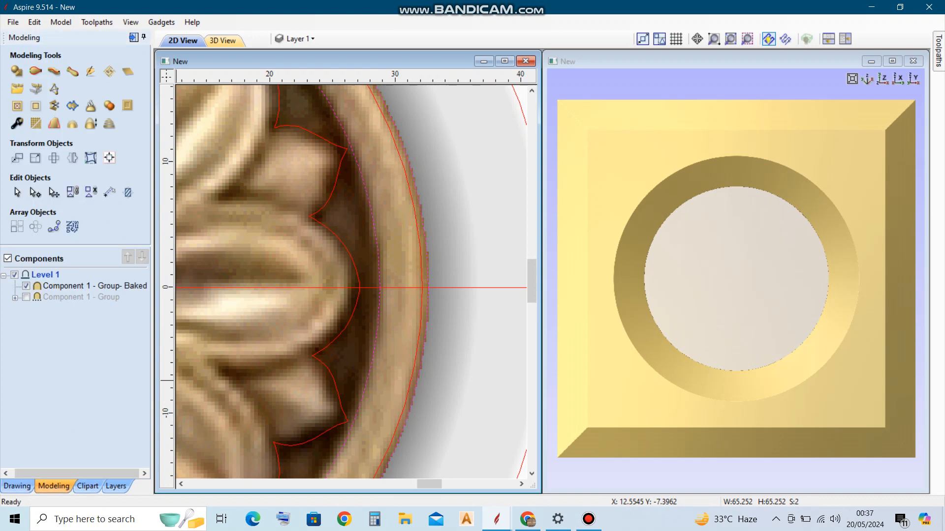
pyautogui.click(35, 72)
pyautogui.scroll(-4, 372, 270)
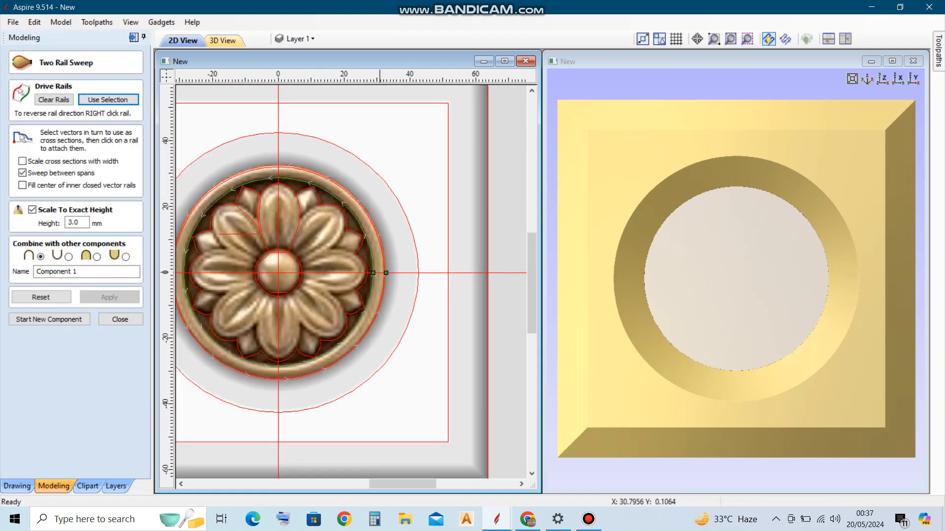
pyautogui.scroll(-3, 378, 282)
pyautogui.scroll(4, 290, 127)
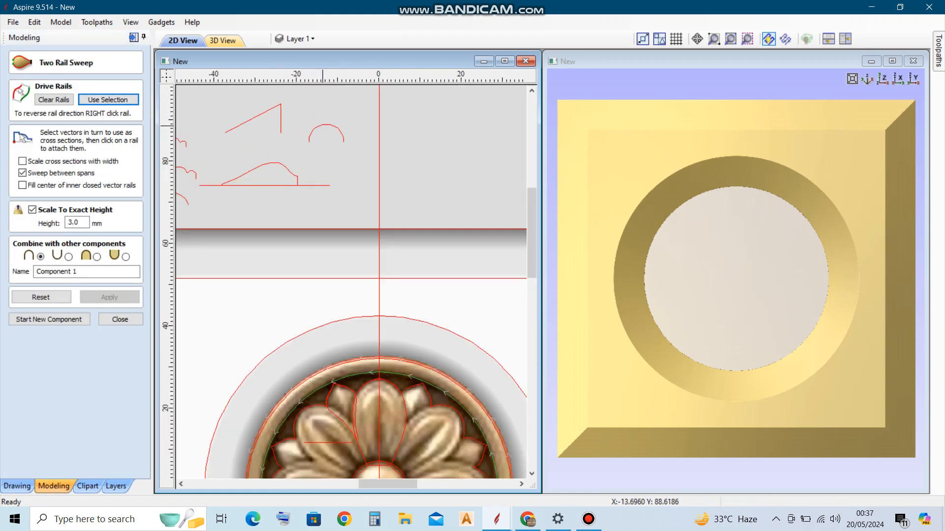
pyautogui.click(325, 125)
pyautogui.click(109, 297)
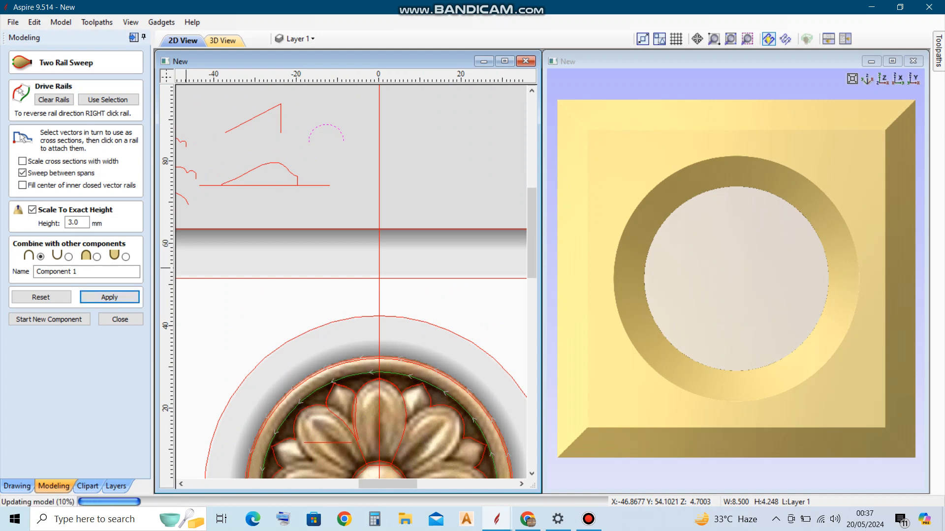
pyautogui.click(97, 257)
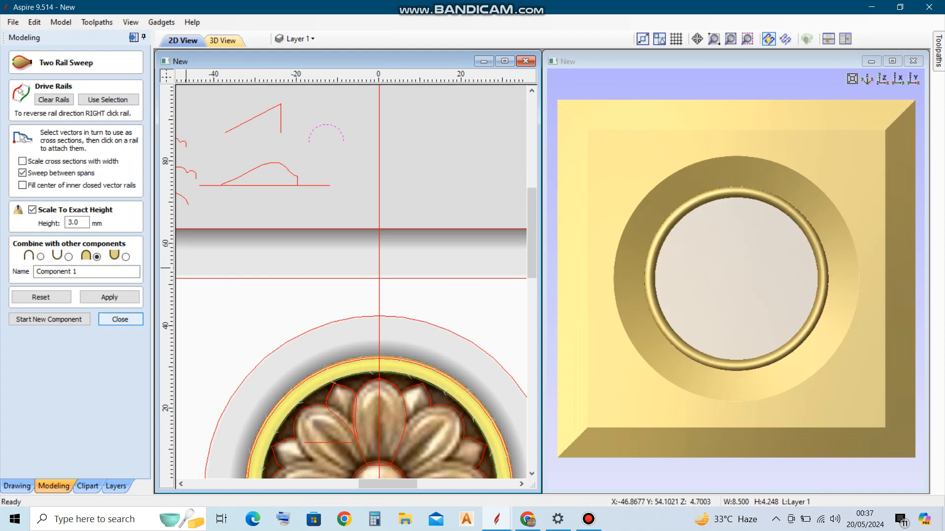
pyautogui.click(120, 319)
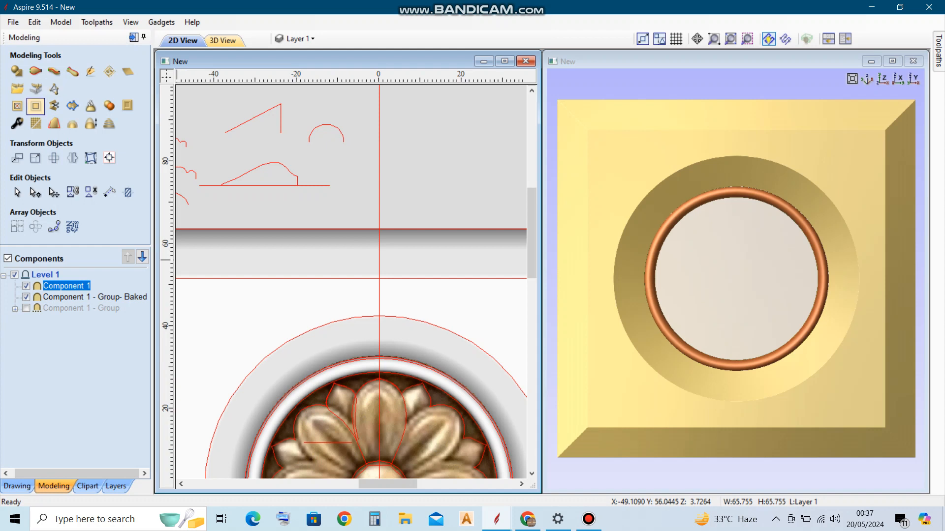
# - Set the rim component's shape height to 6 mm
pyautogui.click(16, 124)
pyautogui.doubleClick(81, 143)
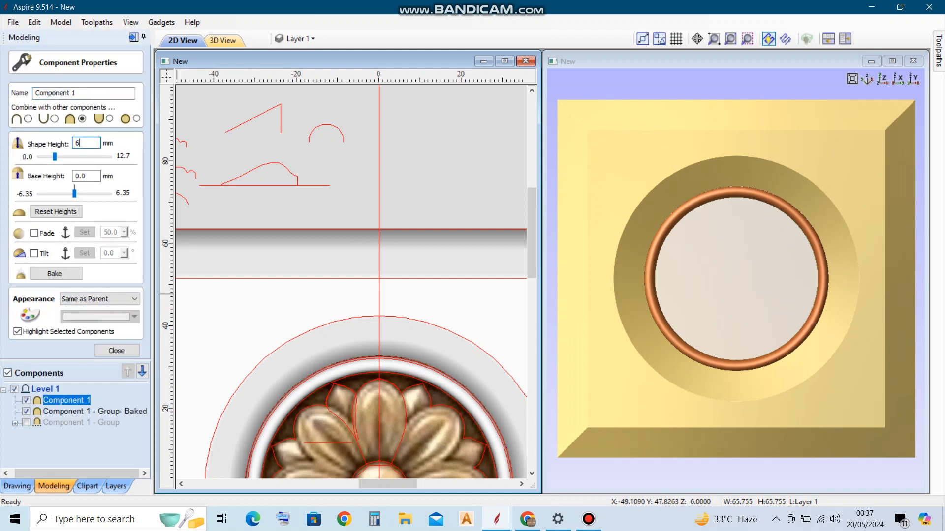
pyautogui.press('Return')
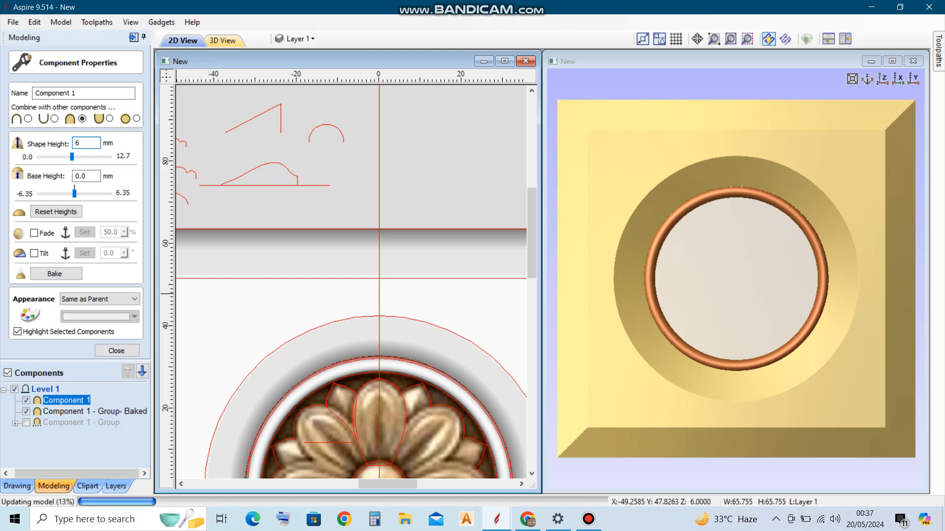
pyautogui.click(116, 351)
pyautogui.scroll(-2, 236, 327)
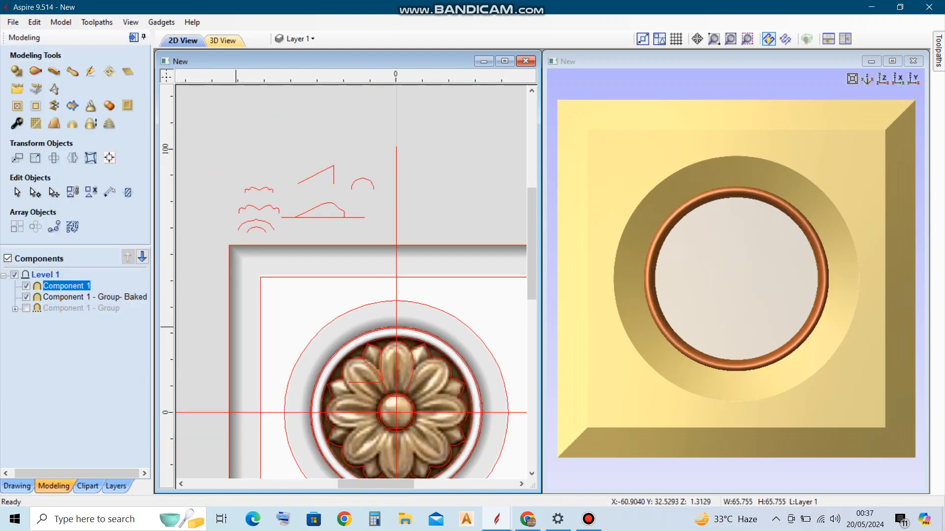
pyautogui.scroll(-3, 370, 248)
pyautogui.click(325, 266)
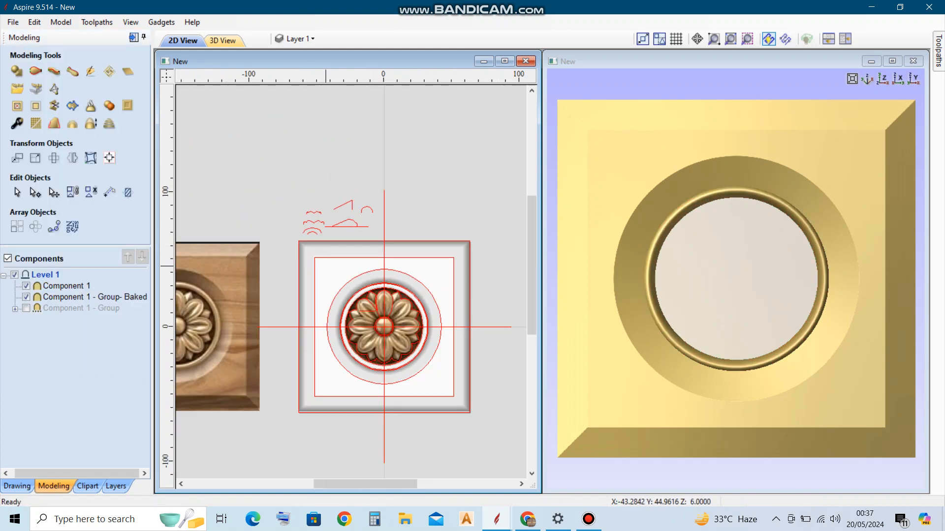
# - Show the hidden flower group component and inspect the block beside the reference picture
pyautogui.click(26, 309)
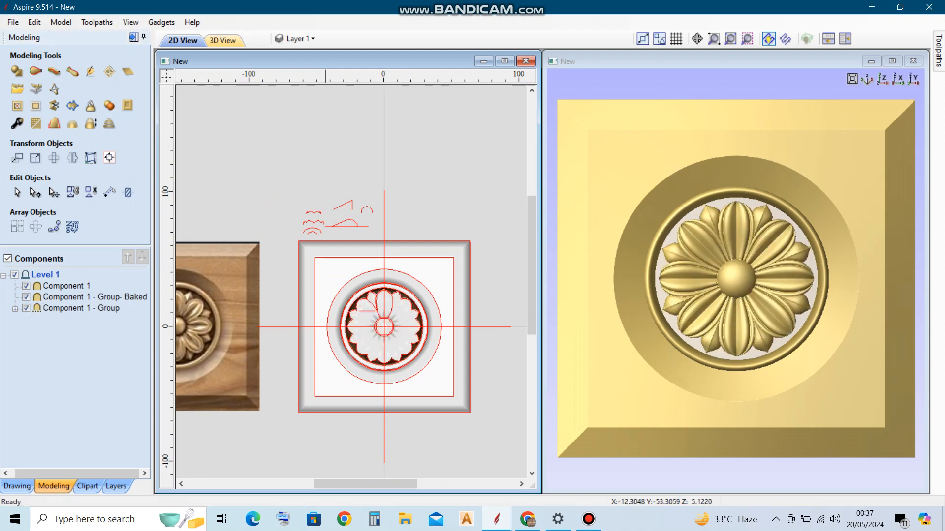
pyautogui.scroll(-2, 701, 429)
pyautogui.scroll(3, 307, 285)
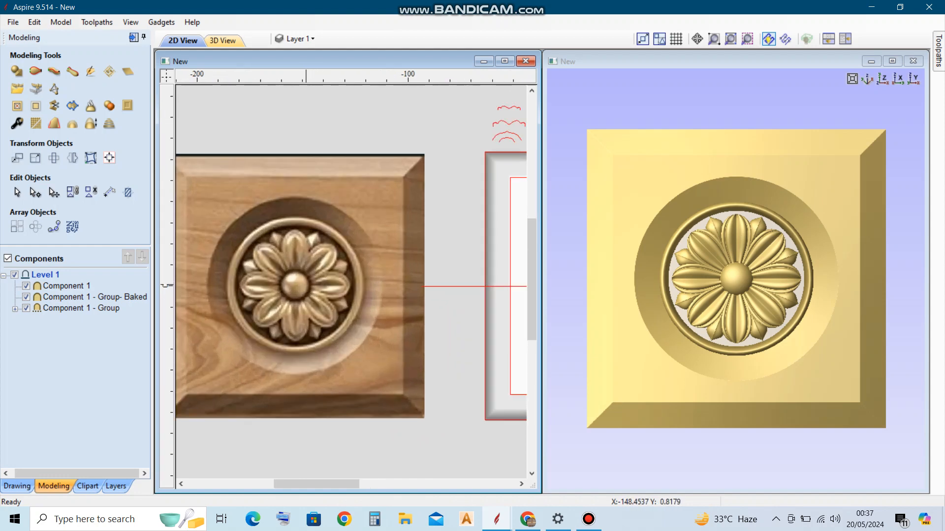
pyautogui.scroll(-1, 723, 352)
pyautogui.moveTo(736, 347); pyautogui.dragTo(770, 315)
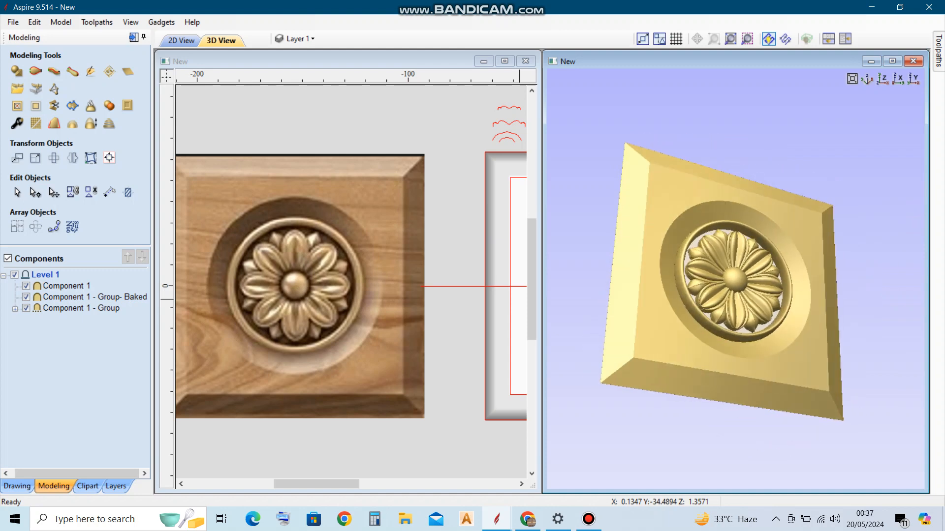
pyautogui.moveTo(794, 358); pyautogui.dragTo(755, 351)
pyautogui.scroll(4, 755, 351)
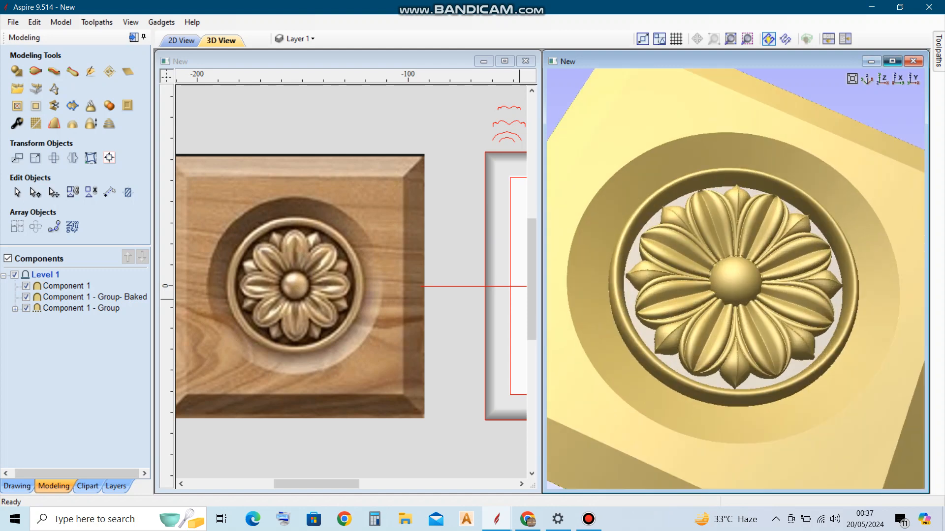
# - Examine the flower's petals and centre dome up close in a full-size 3D view, including from above
pyautogui.click(892, 61)
pyautogui.scroll(5, 582, 367)
pyautogui.moveTo(607, 349); pyautogui.dragTo(689, 237)
pyautogui.moveTo(637, 315); pyautogui.dragTo(673, 365)
pyautogui.moveTo(656, 278); pyautogui.dragTo(575, 340)
pyautogui.scroll(6, 581, 305)
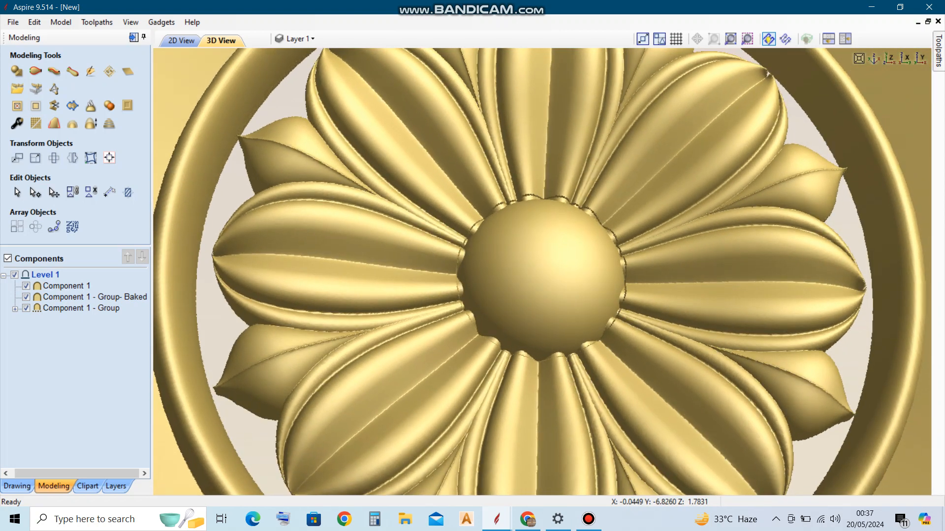
pyautogui.doubleClick(576, 340)
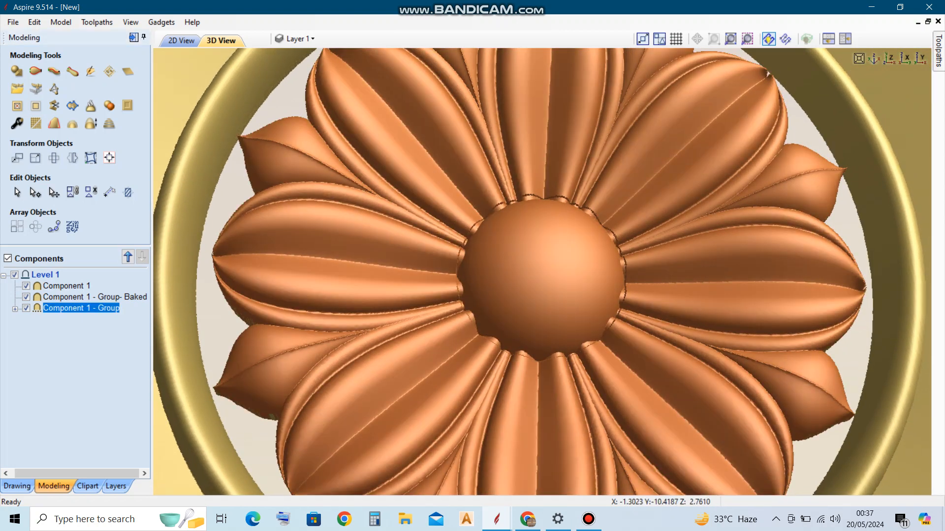
pyautogui.scroll(-9, 543, 285)
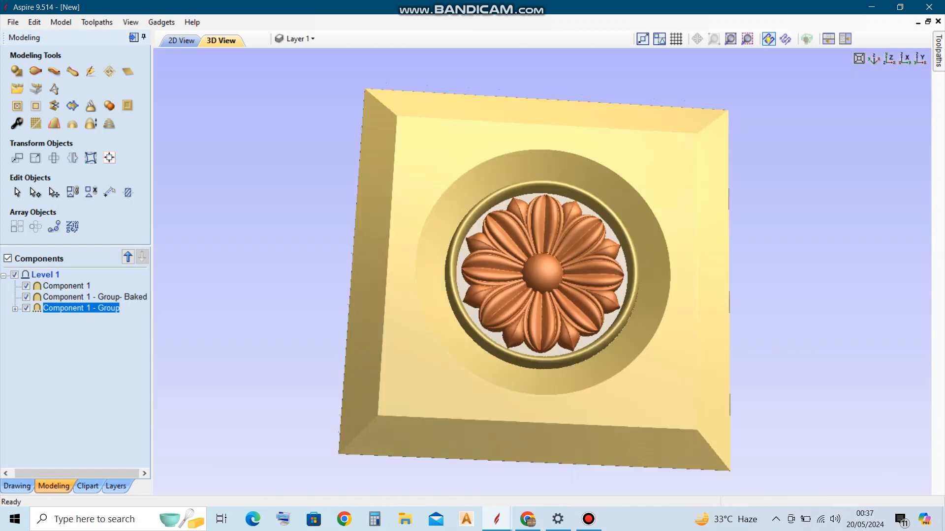
pyautogui.moveTo(561, 310); pyautogui.dragTo(532, 317)
pyautogui.click(890, 59)
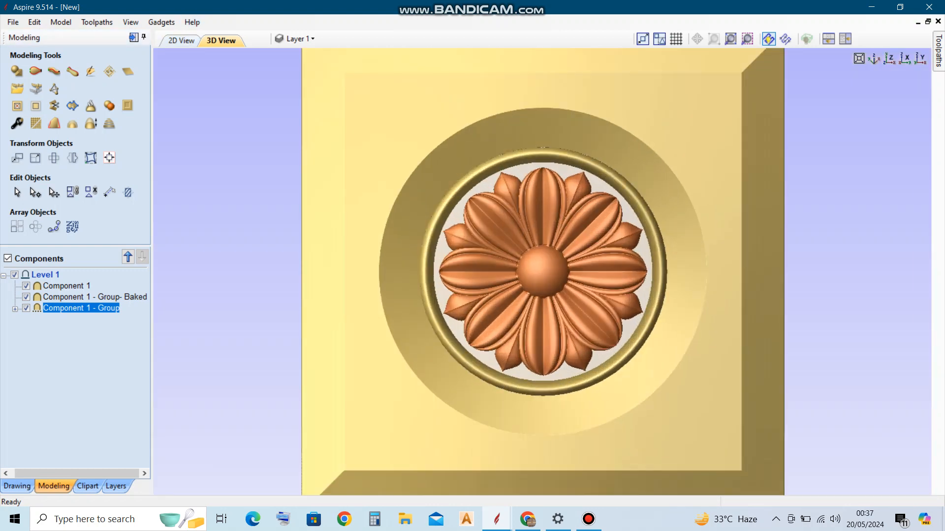
# - Separate the centre dome from the flower group by ungrouping it, with the 2D and 3D views side by side
pyautogui.click(182, 41)
pyautogui.press('F4')
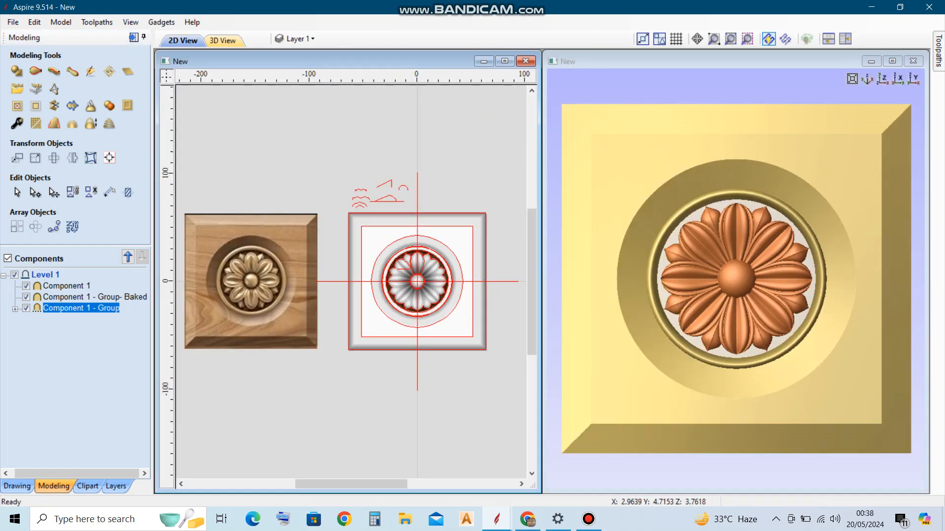
pyautogui.click(429, 191)
pyautogui.scroll(3, 741, 286)
pyautogui.moveTo(741, 299)
pyautogui.mouseDown()
pyautogui.moveTo(738, 214)
pyautogui.moveTo(735, 287)
pyautogui.mouseUp()
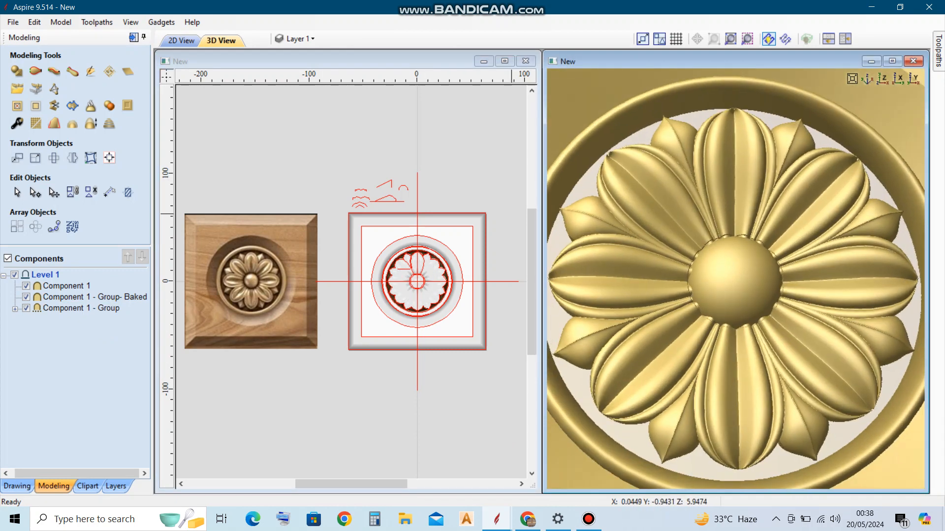
pyautogui.doubleClick(735, 287)
pyautogui.click(91, 192)
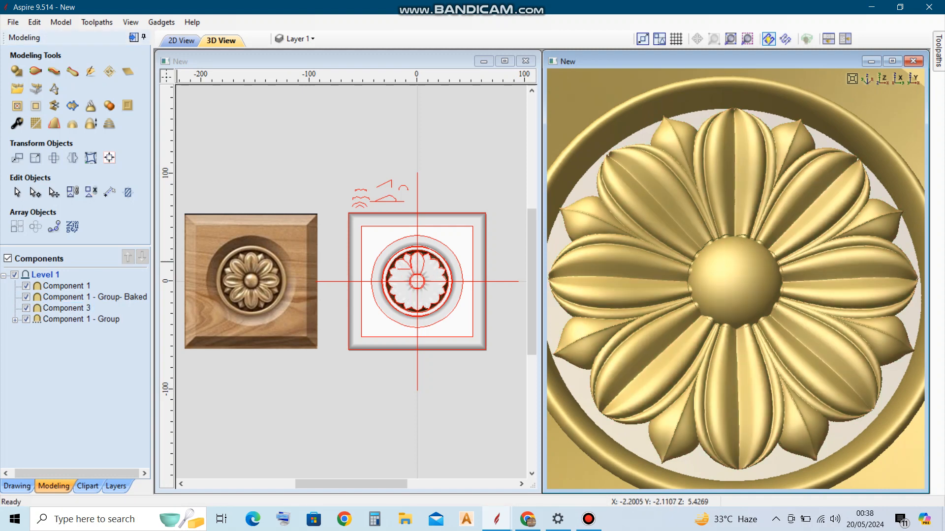
# - Check which part of the rosette each component covers and review the height properties of the centre dome and petal group
pyautogui.doubleClick(689, 223)
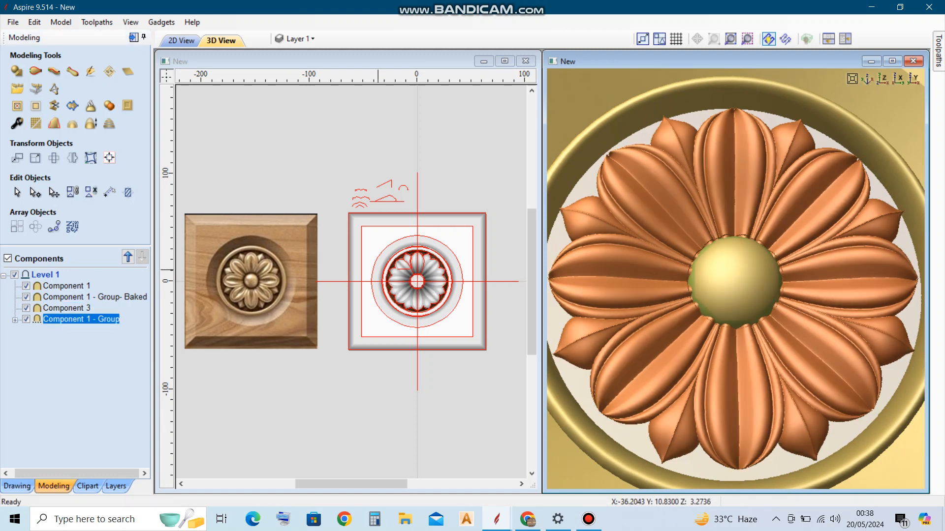
pyautogui.click(61, 287)
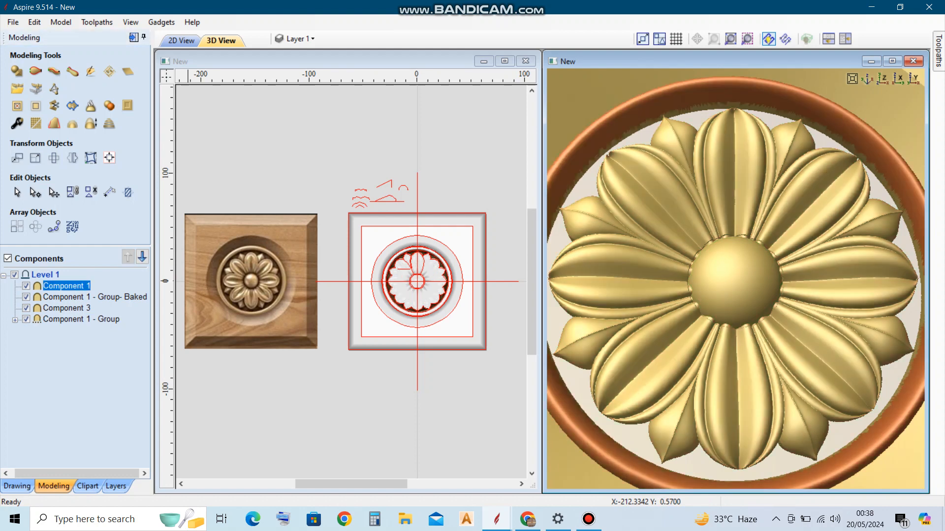
pyautogui.click(62, 298)
pyautogui.click(63, 308)
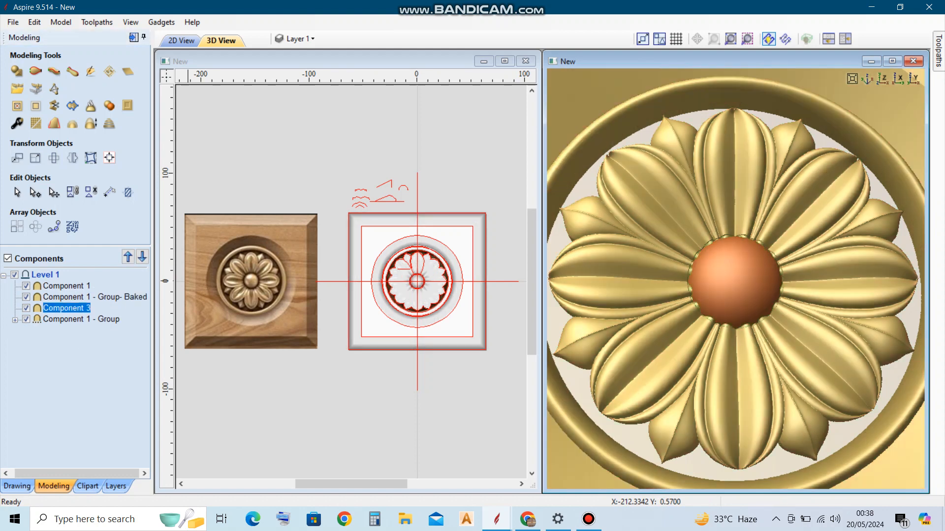
pyautogui.click(76, 321)
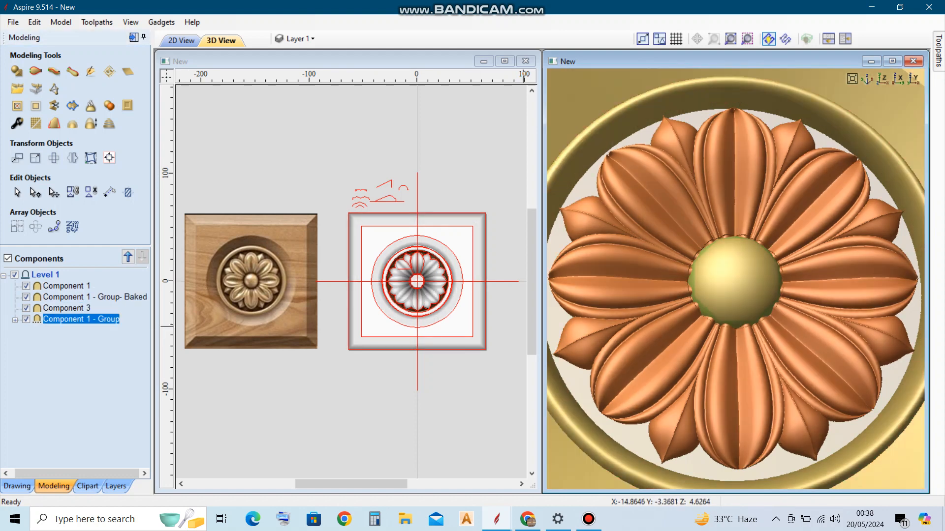
pyautogui.doubleClick(725, 293)
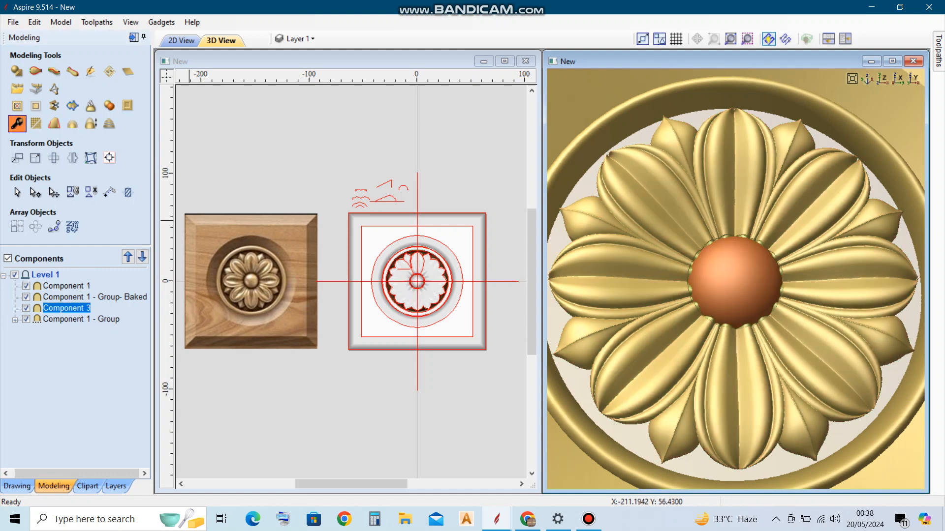
pyautogui.click(16, 124)
pyautogui.scroll(5, 430, 269)
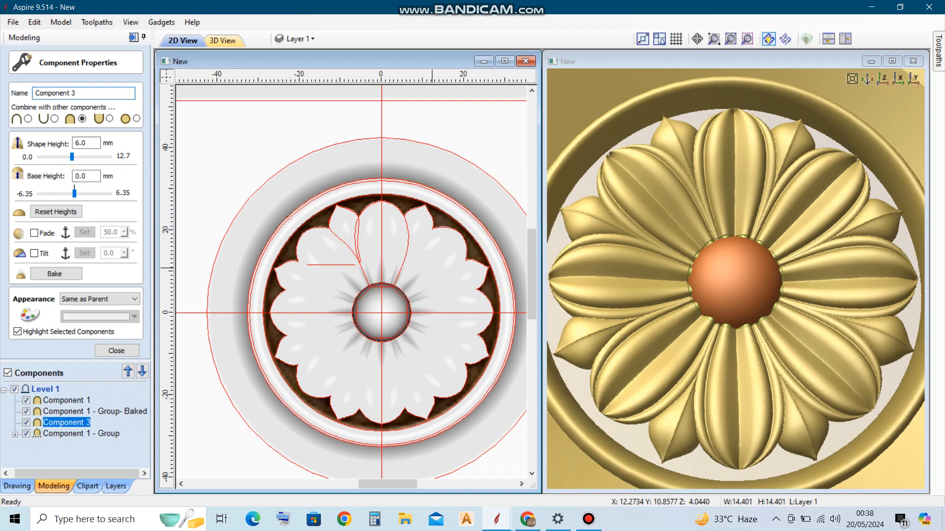
pyautogui.click(297, 229)
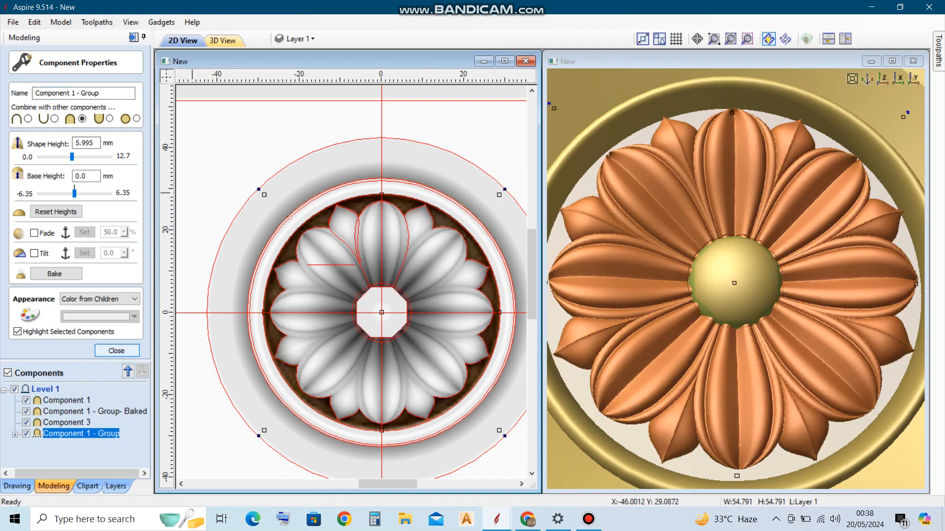
pyautogui.click(117, 351)
# - Enlarge the flower's centre dome about its centre to about 16.3 mm across
pyautogui.scroll(-3, 309, 231)
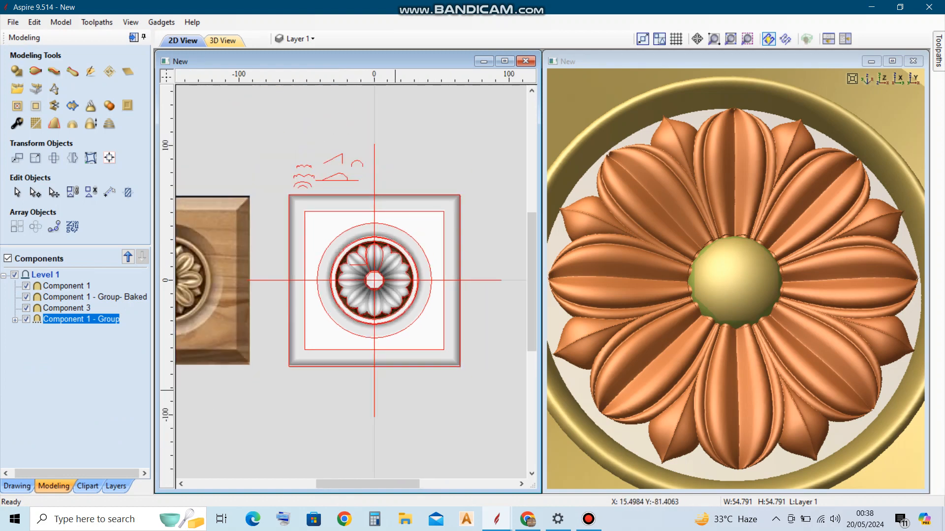
pyautogui.scroll(8, 364, 256)
pyautogui.click(380, 238)
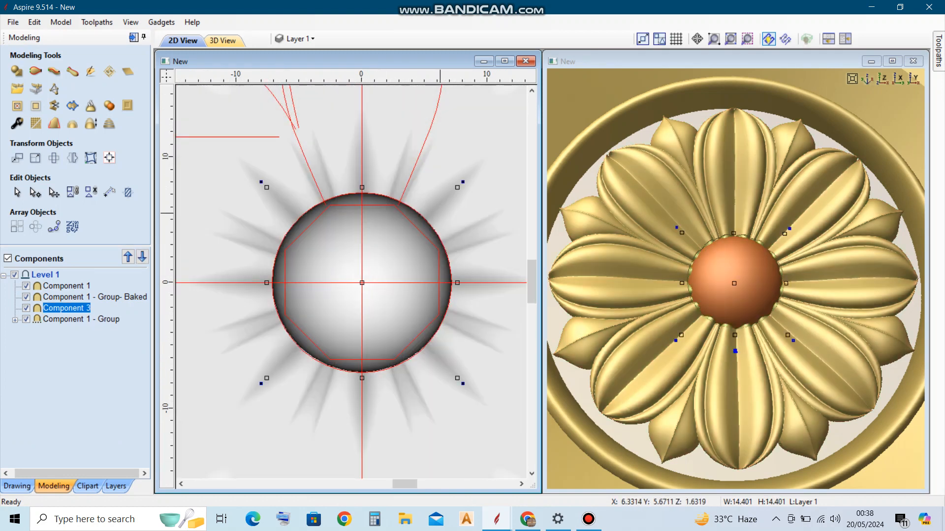
pyautogui.moveTo(458, 187); pyautogui.dragTo(463, 179)
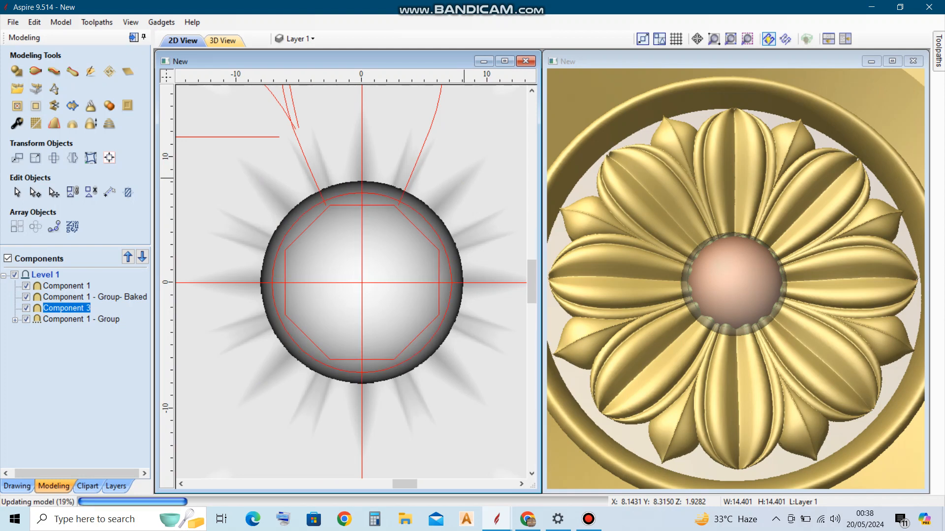
pyautogui.scroll(-6, 397, 224)
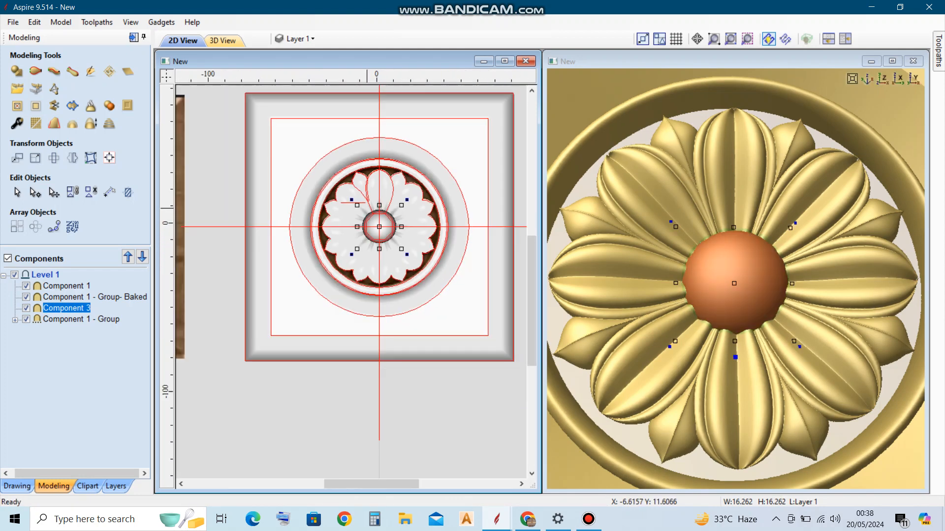
pyautogui.scroll(-2, 367, 209)
pyautogui.click(397, 371)
pyautogui.scroll(-5, 730, 286)
pyautogui.moveTo(729, 319); pyautogui.dragTo(743, 335)
pyautogui.scroll(-3, 742, 335)
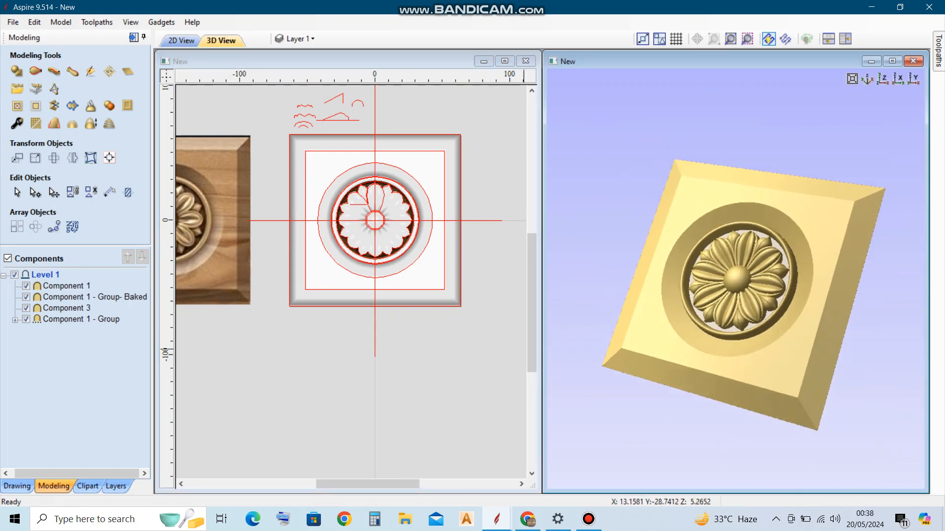